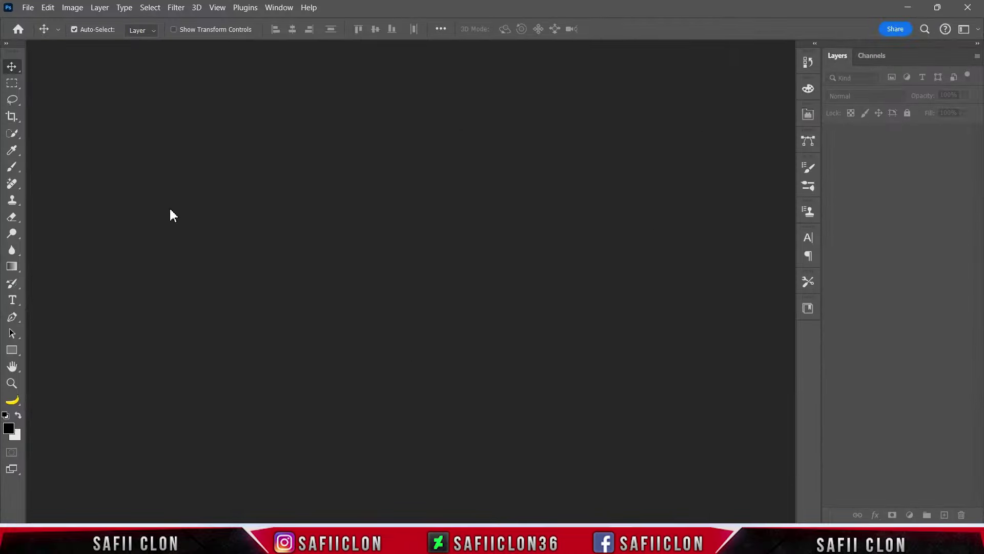
- Create a new white 1000 × 1000 px document at 300 Pixels/Inch
click(28, 7)
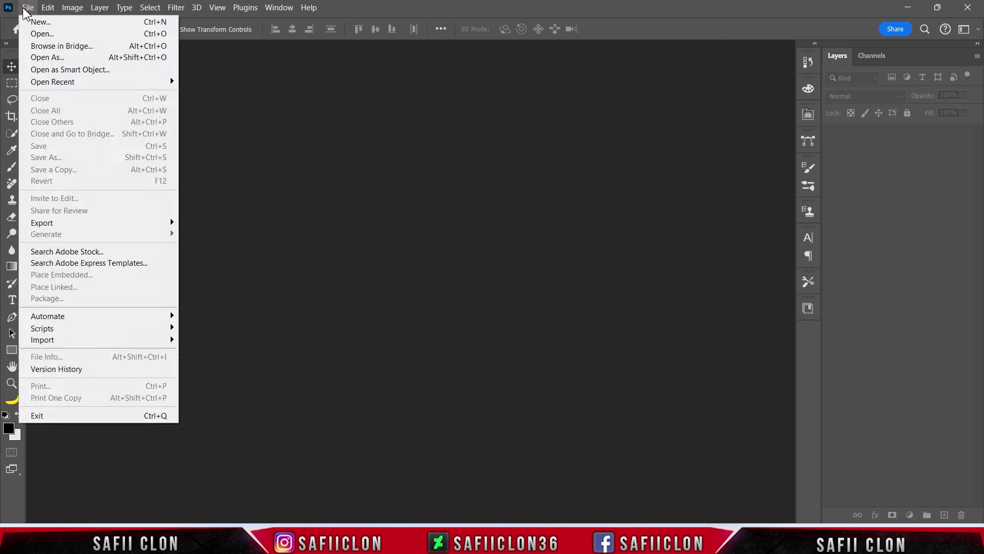
click(41, 23)
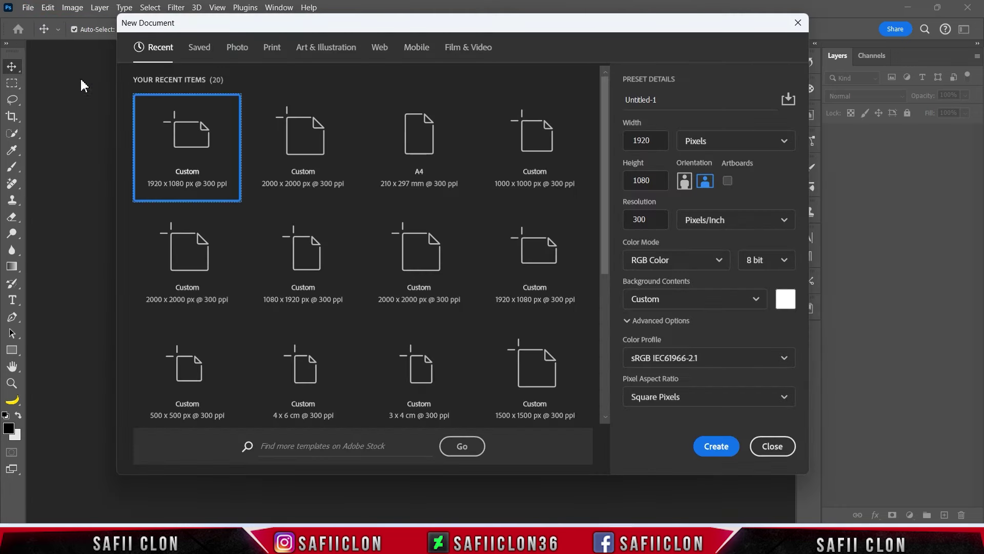
click(734, 144)
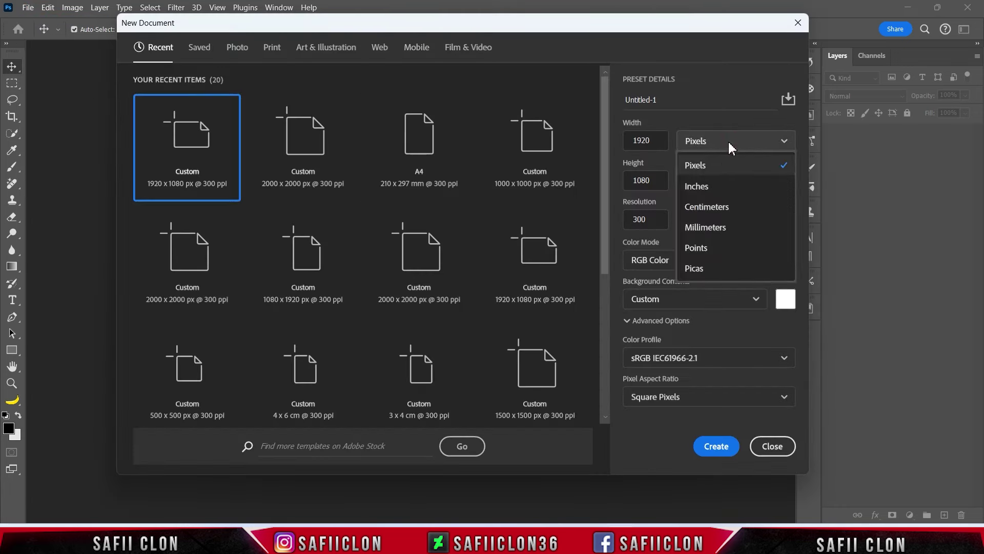
click(714, 166)
double_click(655, 140)
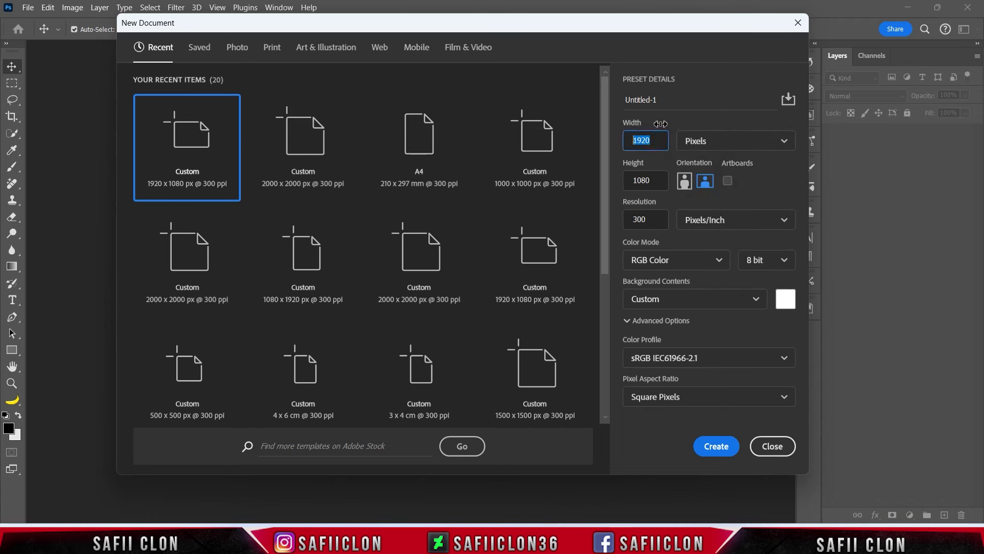
text(100)
double_click(656, 180)
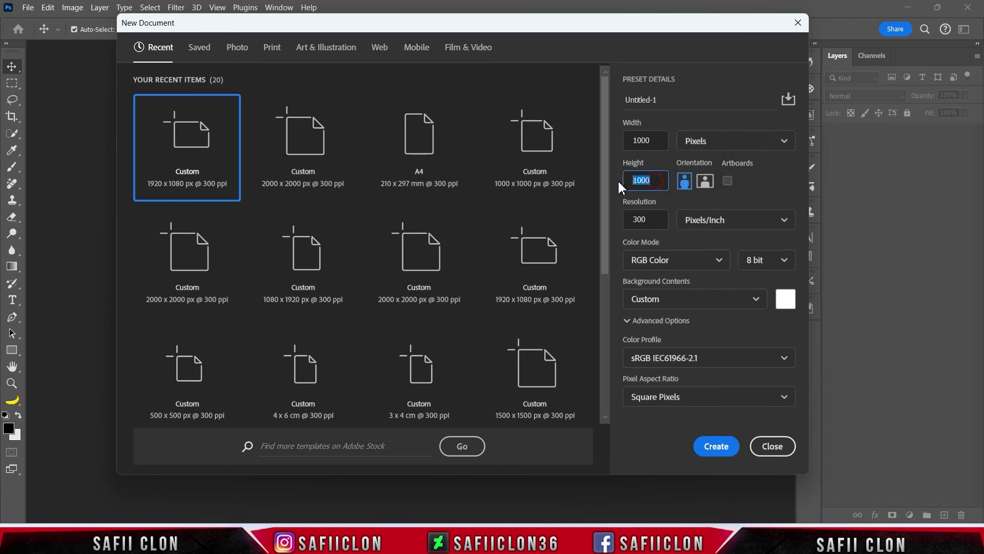
text(1)
click(727, 224)
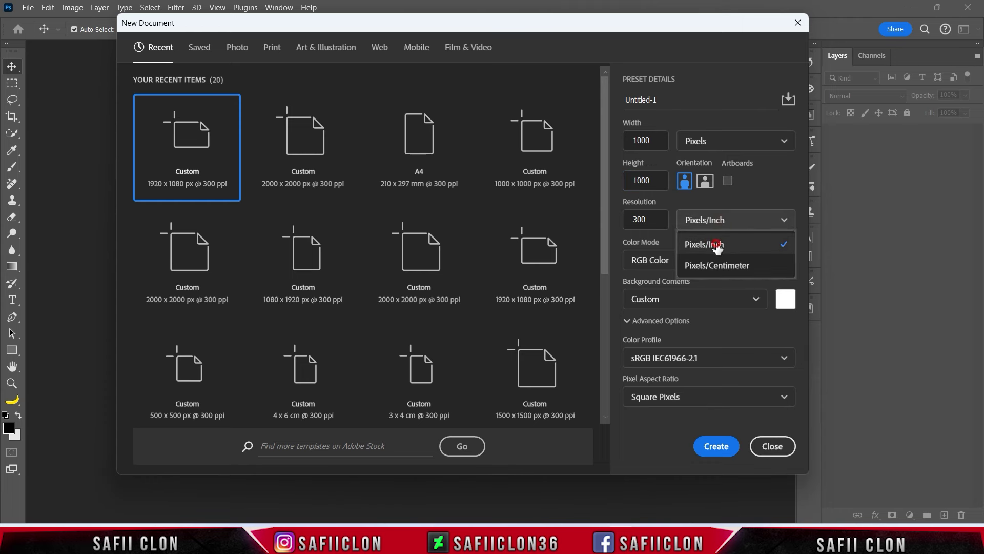
click(717, 245)
double_click(653, 222)
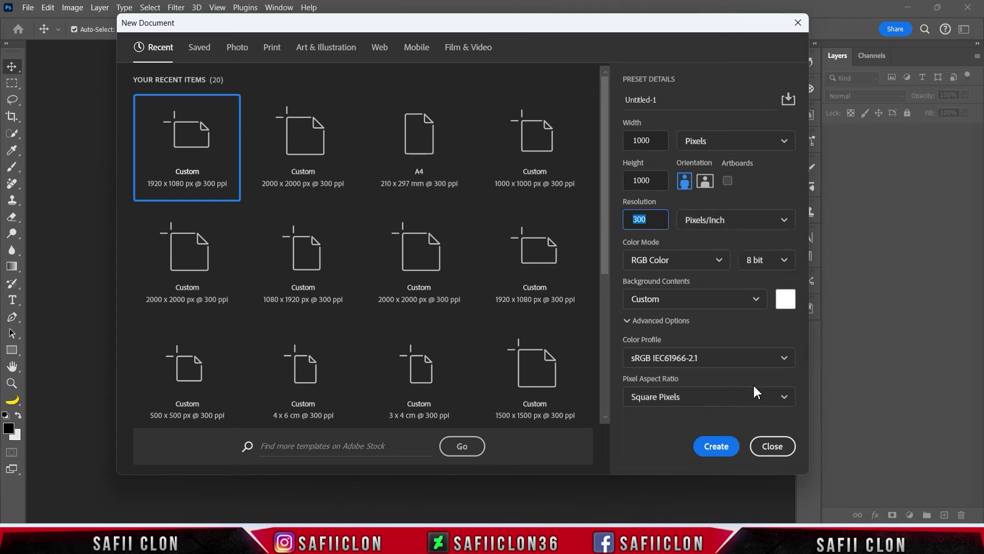
click(718, 446)
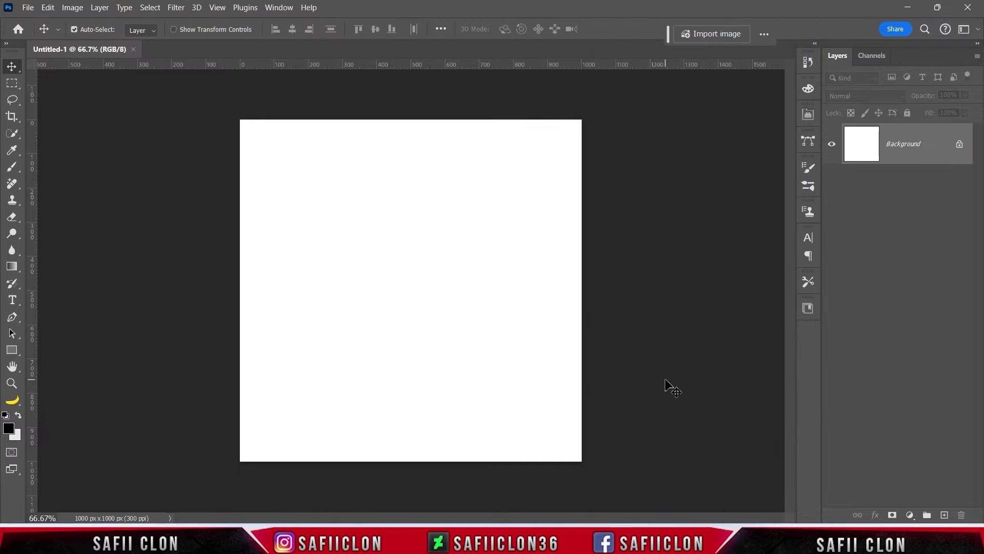
- Draw a black circle as a shape on a new layer with the Ellipse Tool
right_click(15, 346)
click(67, 365)
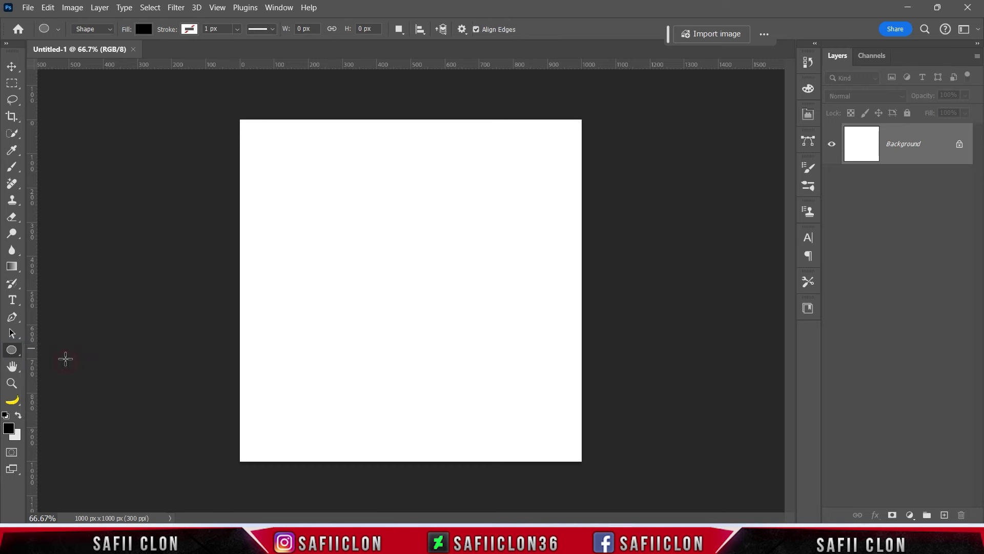
click(92, 29)
click(88, 38)
click(399, 29)
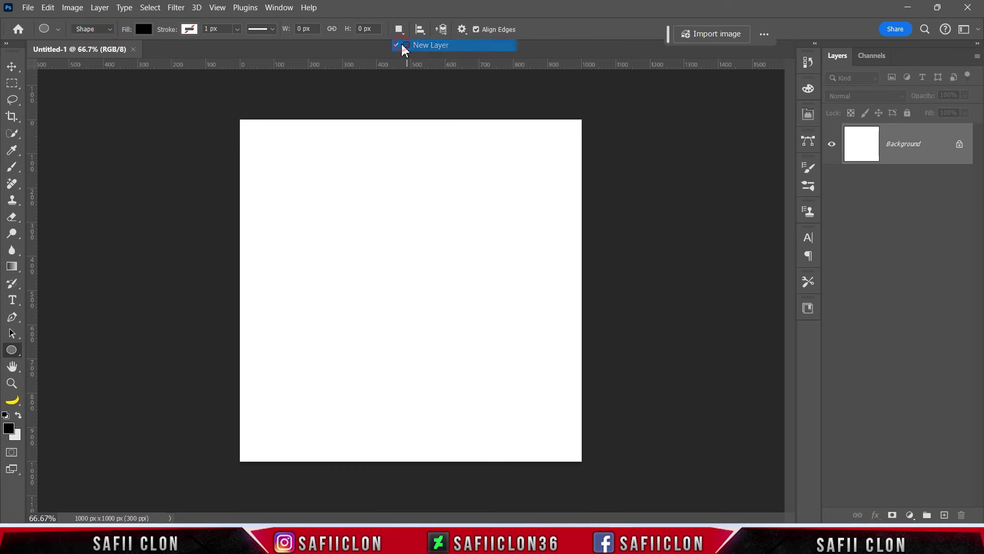
drag(337, 203, 532, 386)
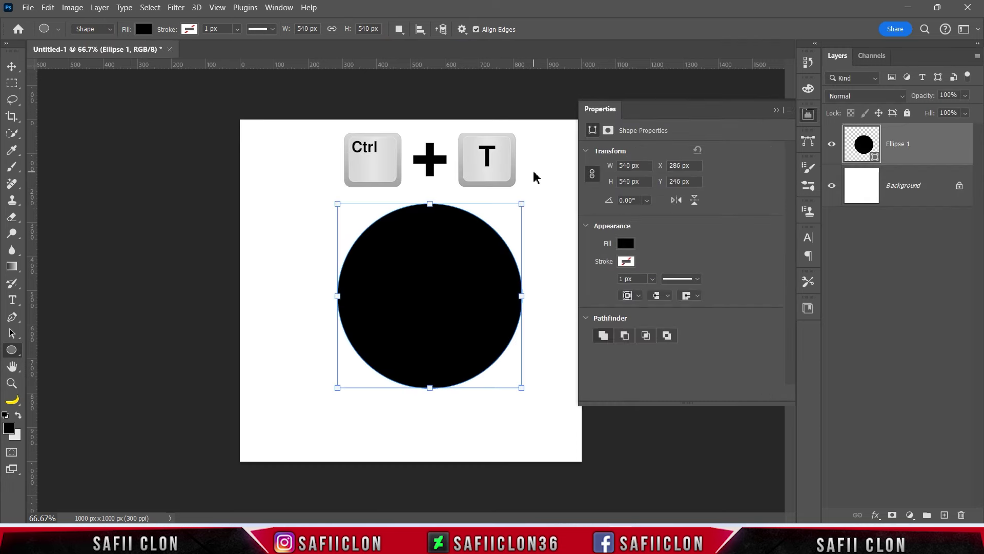
- Centre the circle and scale it to about 942 px so it nearly fills the canvas
key(ctrl+t)
drag(461, 286, 446, 291)
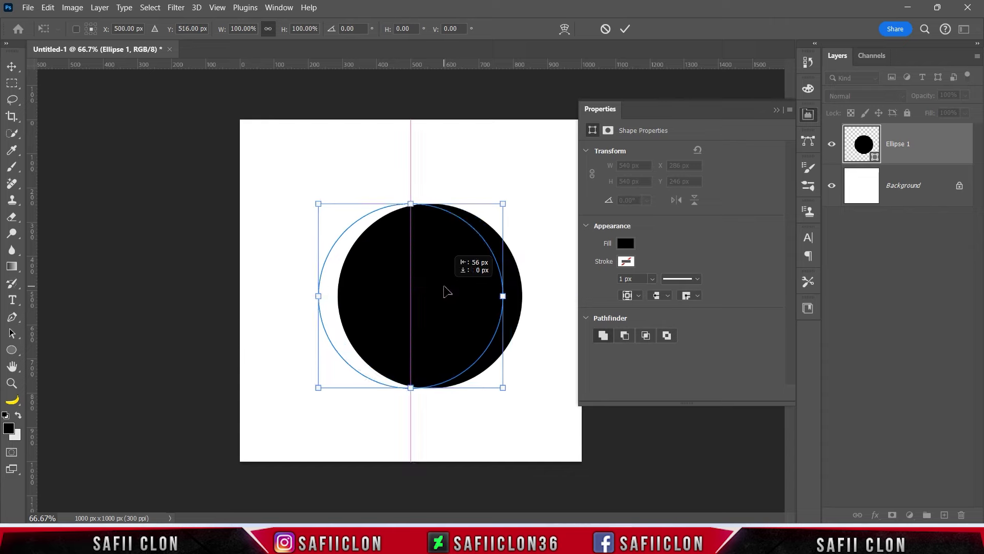
drag(503, 204, 590, 152)
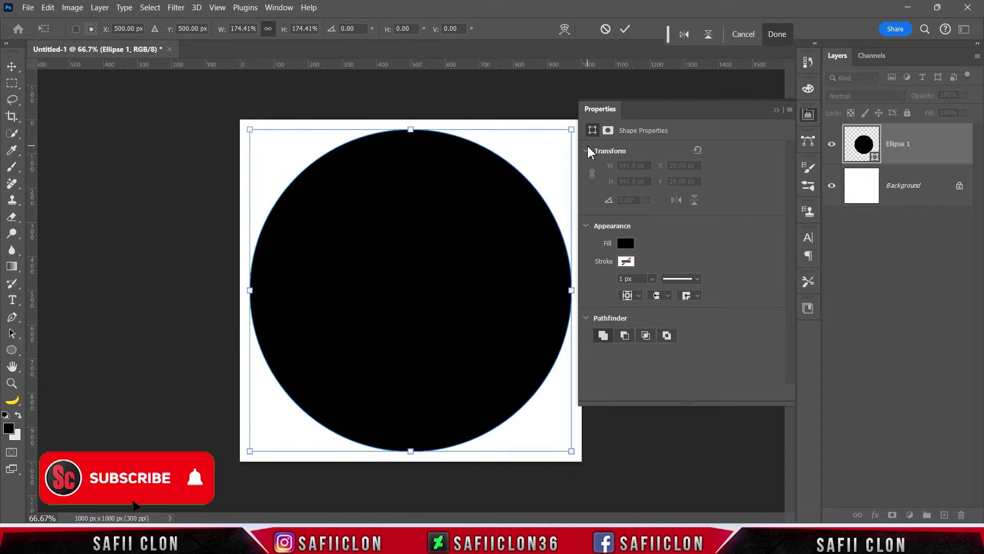
click(625, 29)
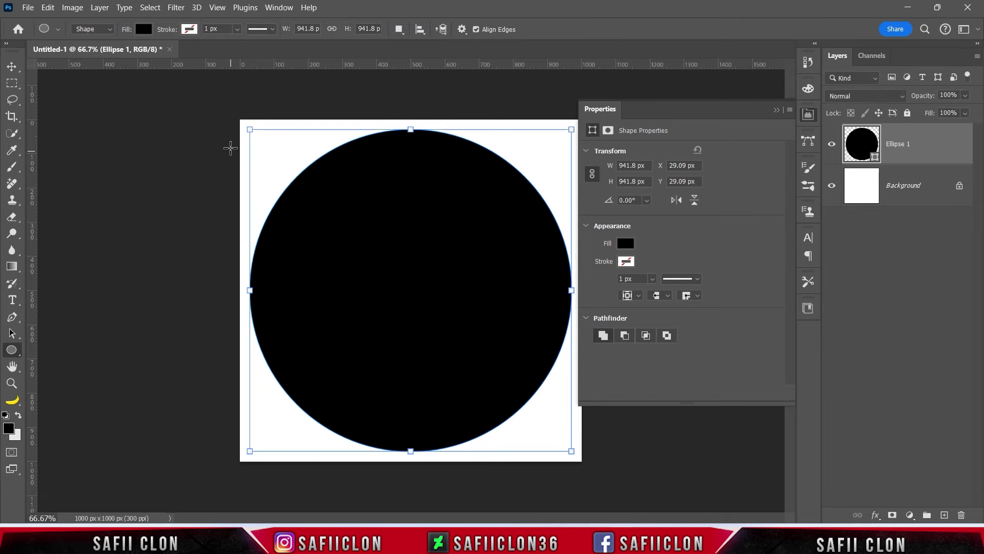
- Change the circle's fill to the third Basics gradient preset
click(143, 31)
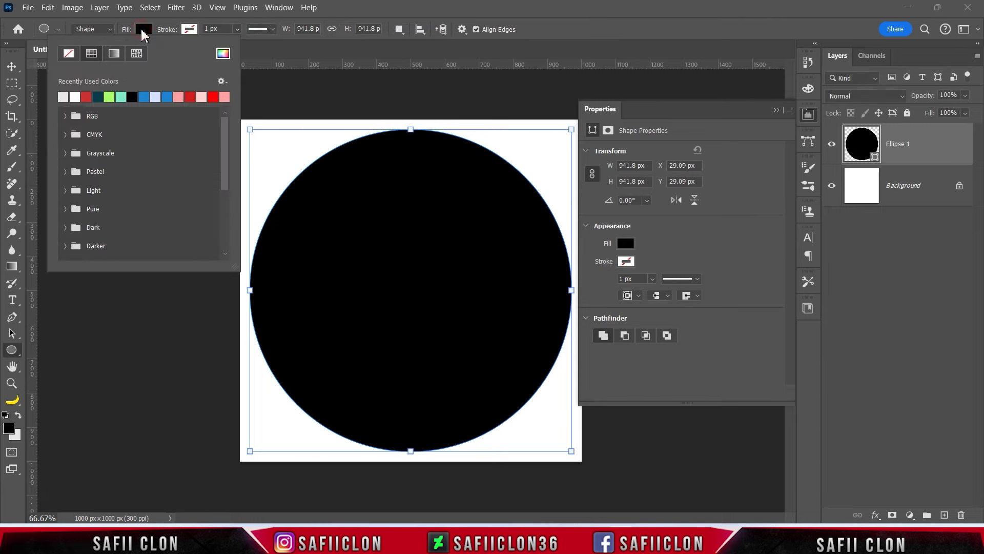
click(114, 54)
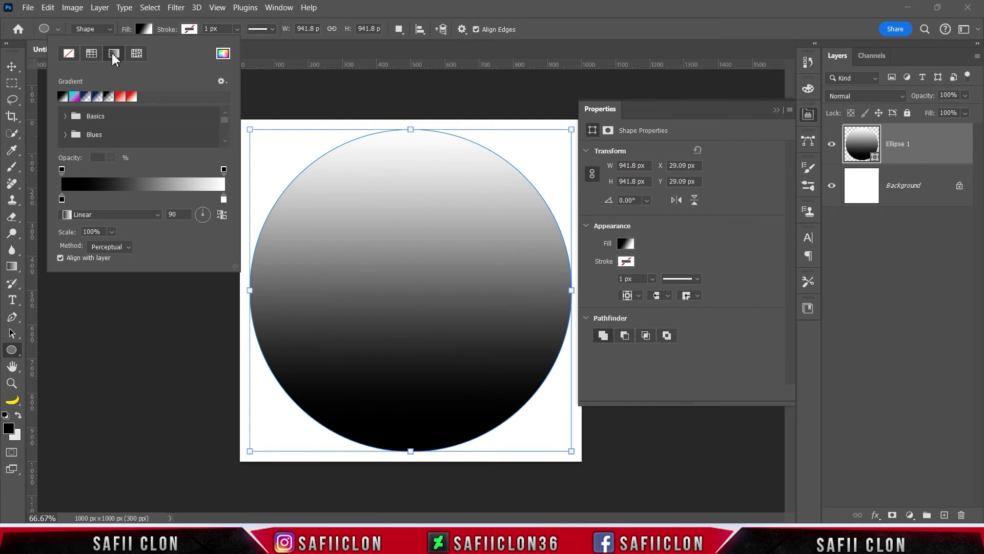
click(65, 116)
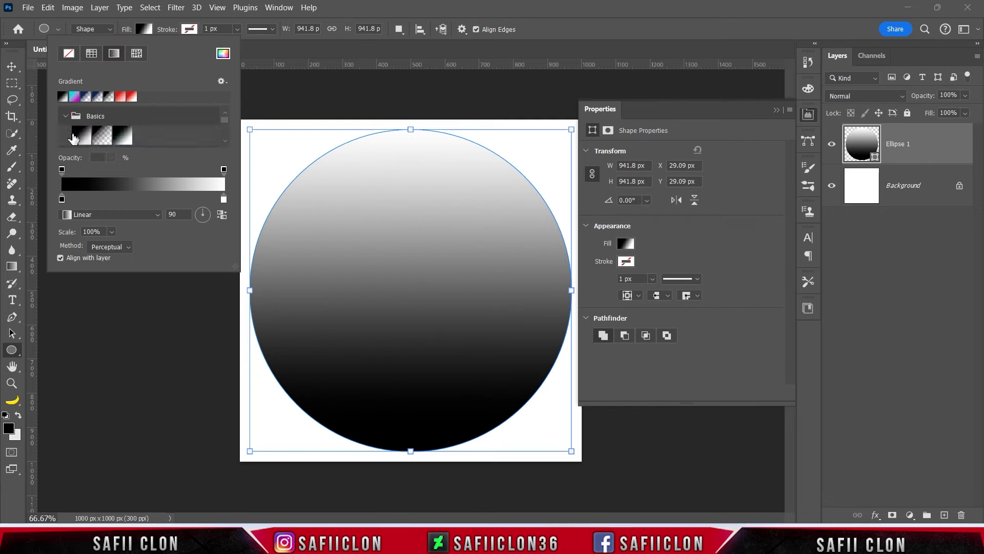
click(123, 136)
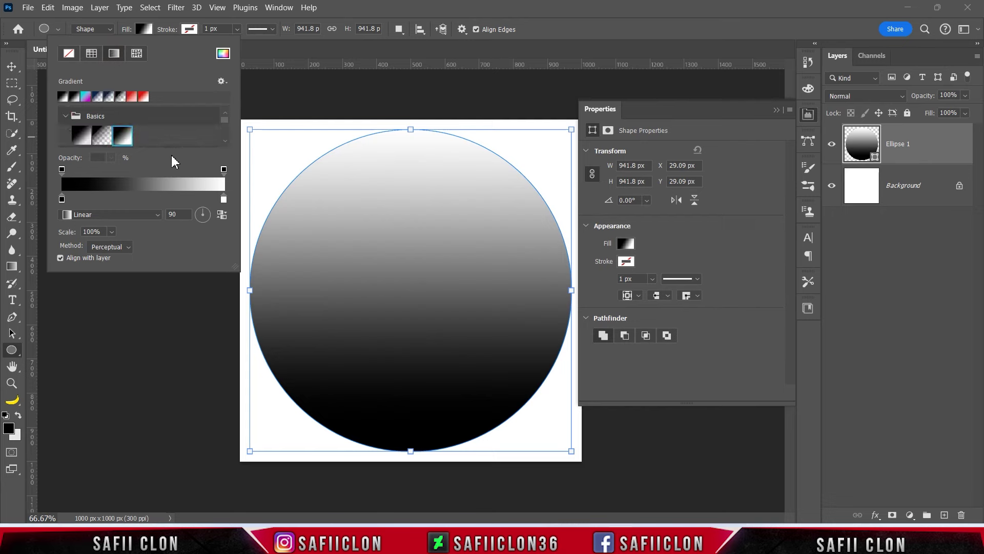
- Set the gradient's left colour stop to navy 212d55
double_click(61, 199)
drag(714, 194, 716, 149)
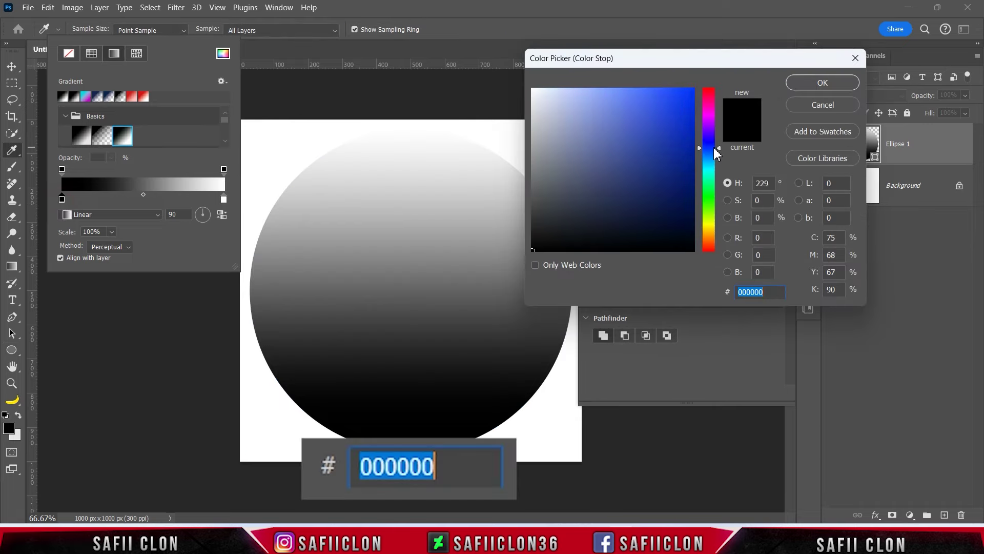
drag(682, 198, 630, 196)
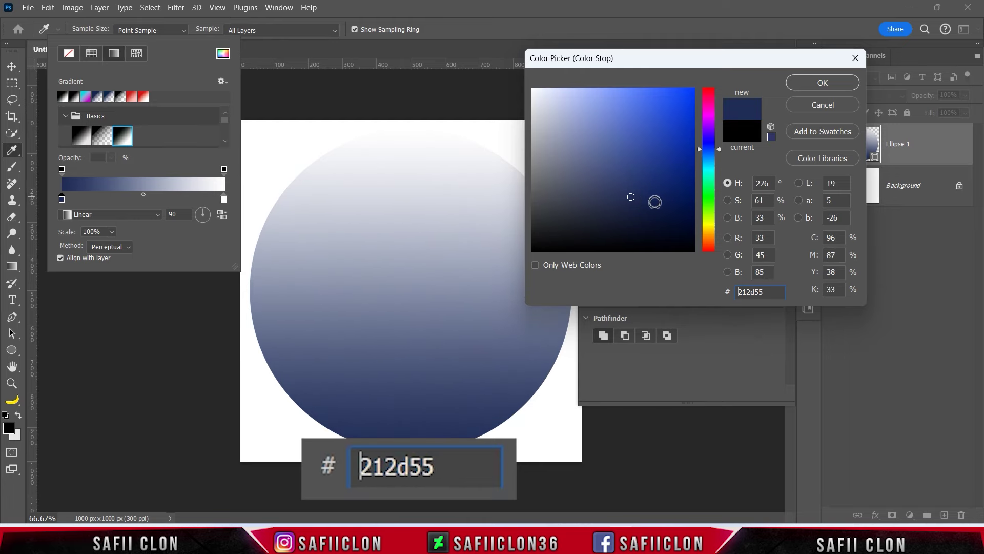
click(822, 82)
- Add a red c24242 colour stop in the middle of the gradient
click(162, 198)
drag(163, 200, 170, 200)
double_click(169, 200)
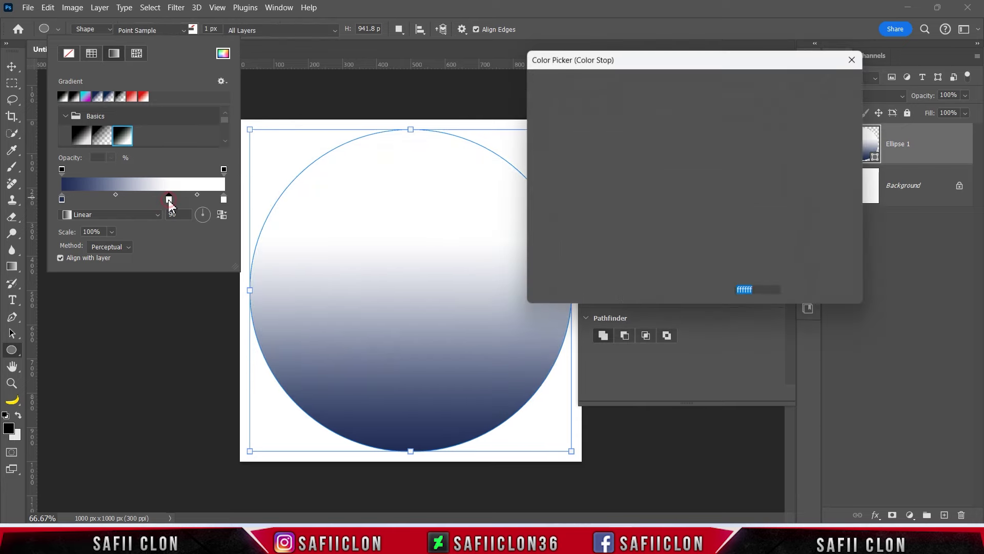
mouse_move(649, 124)
mouse_down()
mouse_move(636, 125)
mouse_move(644, 129)
mouse_up()
click(804, 83)
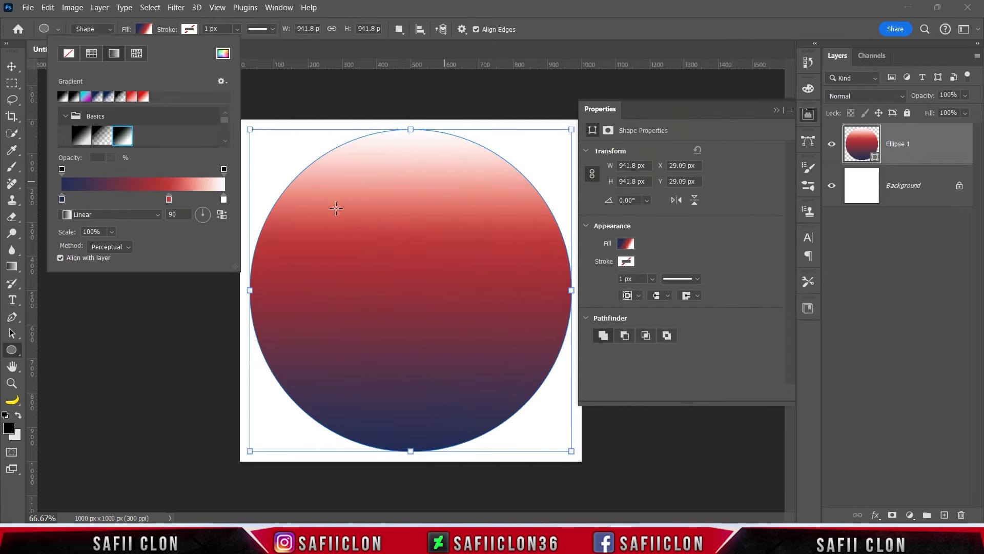
- Nudge the red, navy and white gradient stops inward
drag(169, 200, 164, 200)
drag(65, 205, 75, 206)
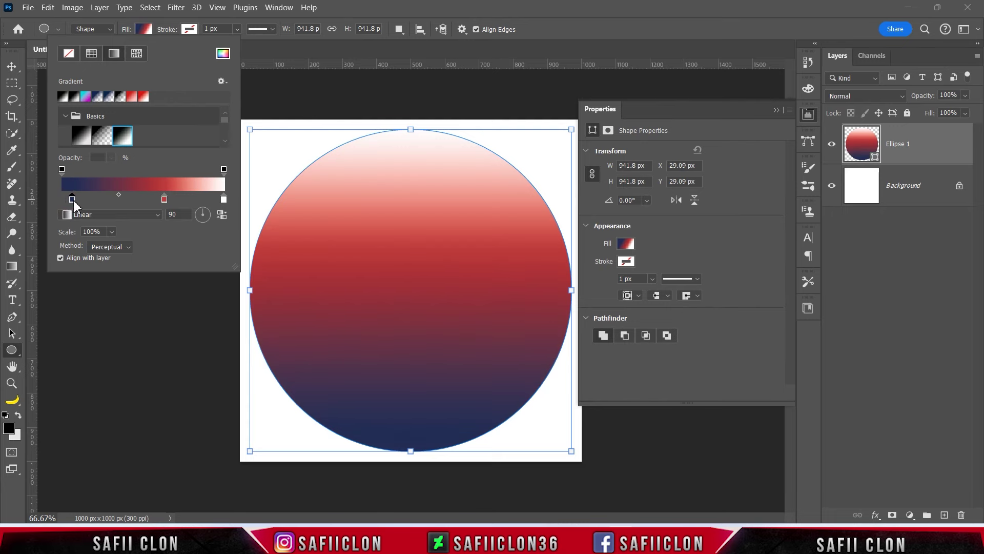
drag(223, 198, 217, 199)
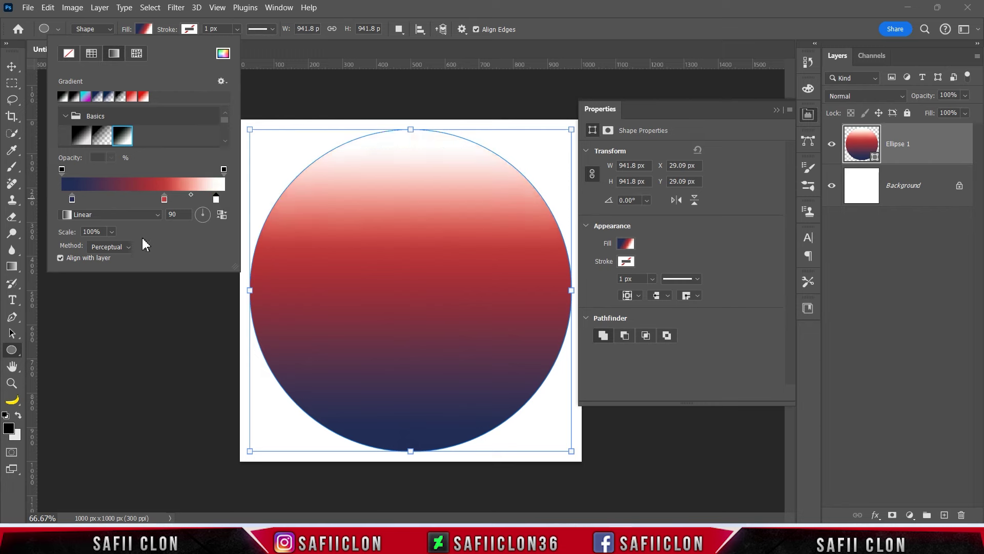
- Keep the gradient linear and angle it diagonally to about 49°
click(157, 214)
click(88, 226)
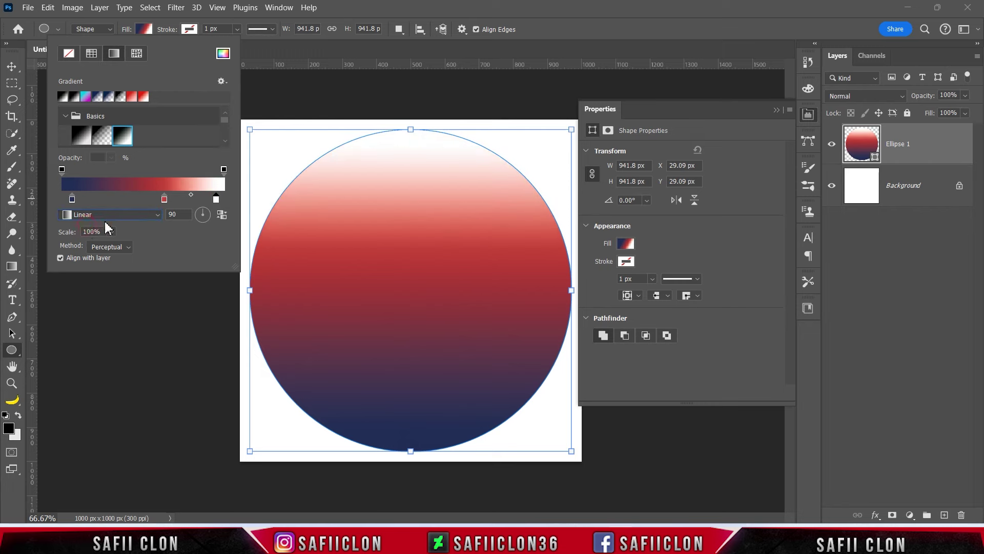
click(207, 212)
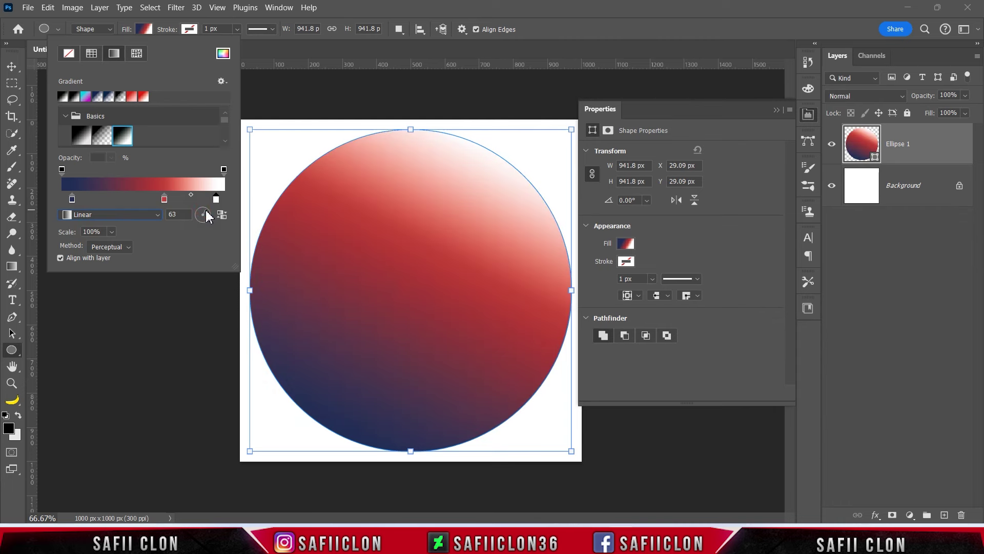
drag(207, 211, 156, 200)
- Move the red and white stops for a softer highlight, then hide the circle layer
drag(216, 199, 151, 200)
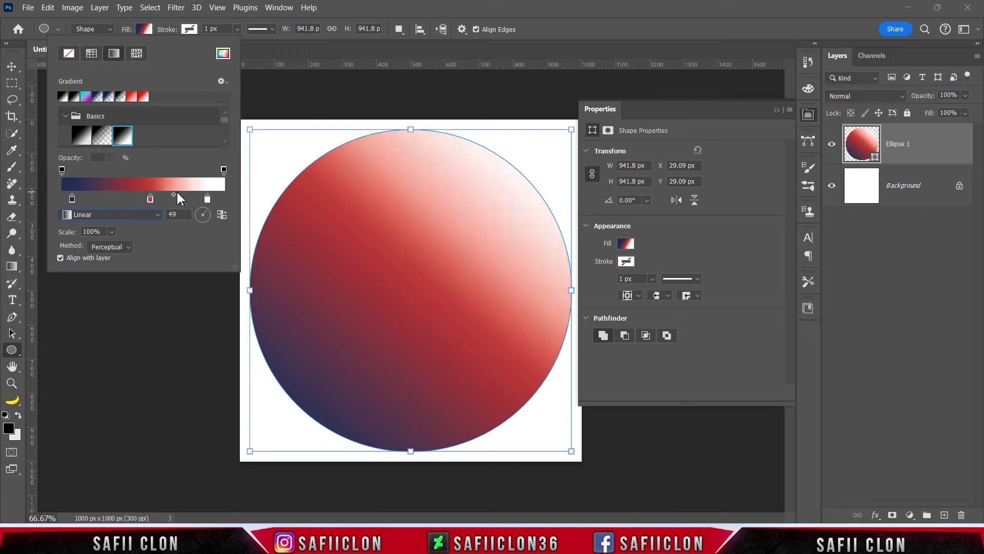
click(175, 194)
click(145, 33)
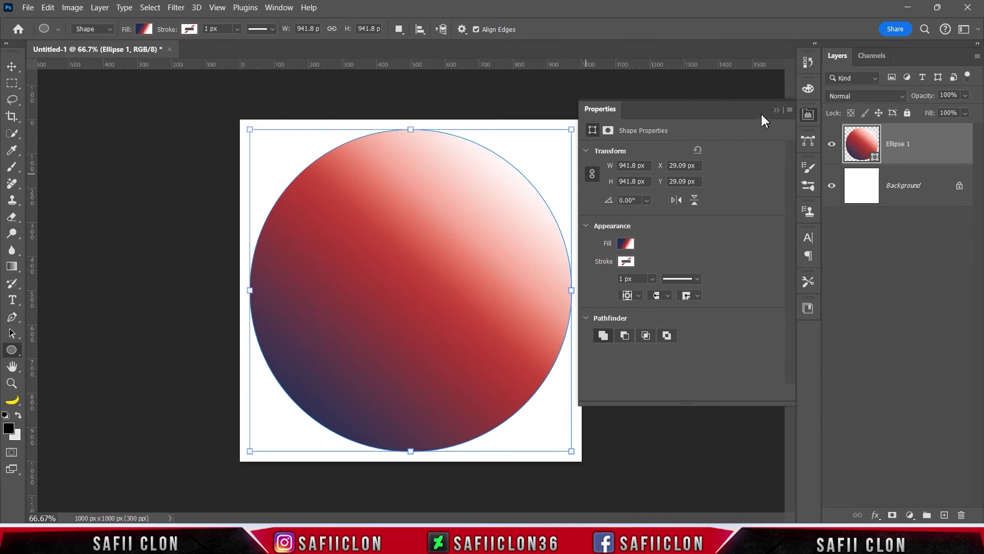
click(776, 110)
- Show the circle again, unlock the Background as a hidden Layer 0, and select Ellipse 1
click(832, 146)
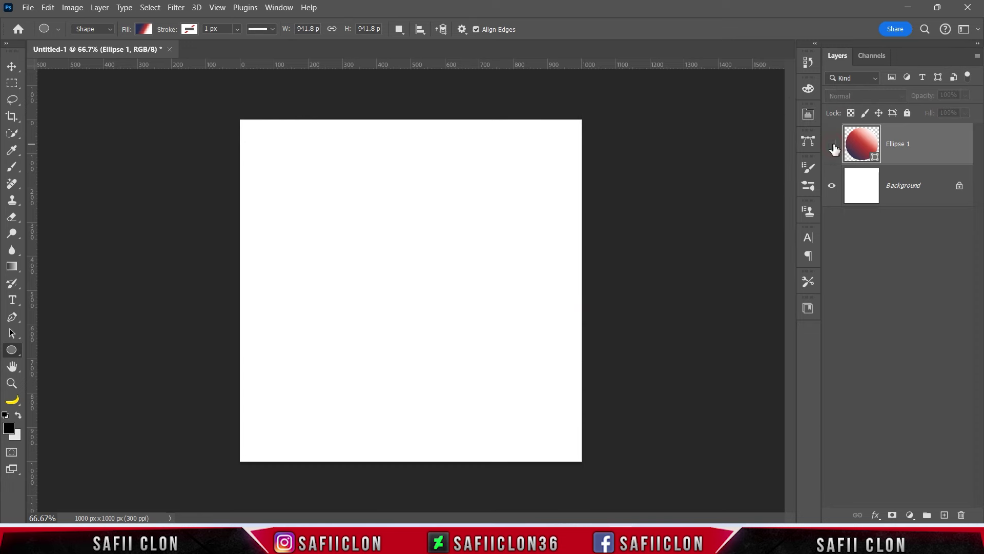
click(833, 147)
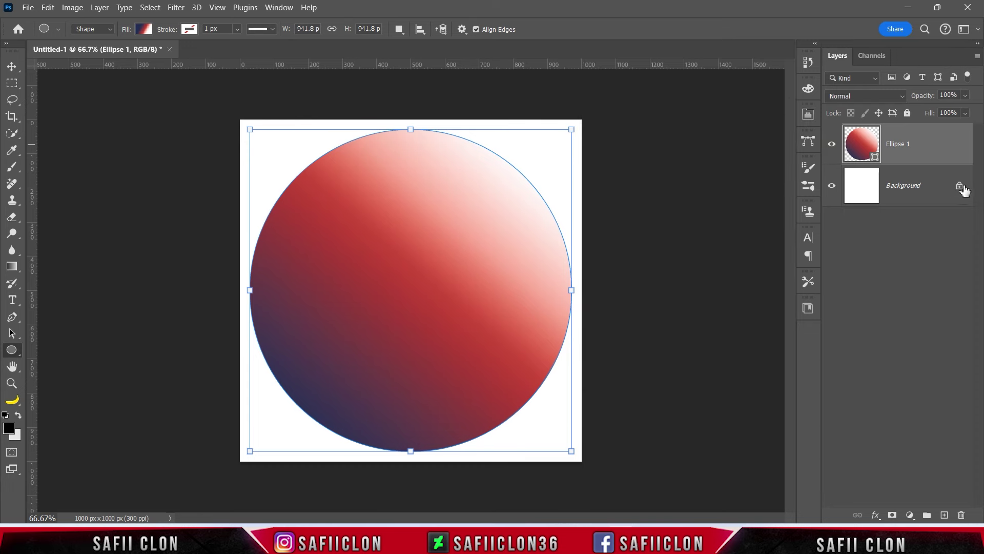
click(959, 187)
click(832, 186)
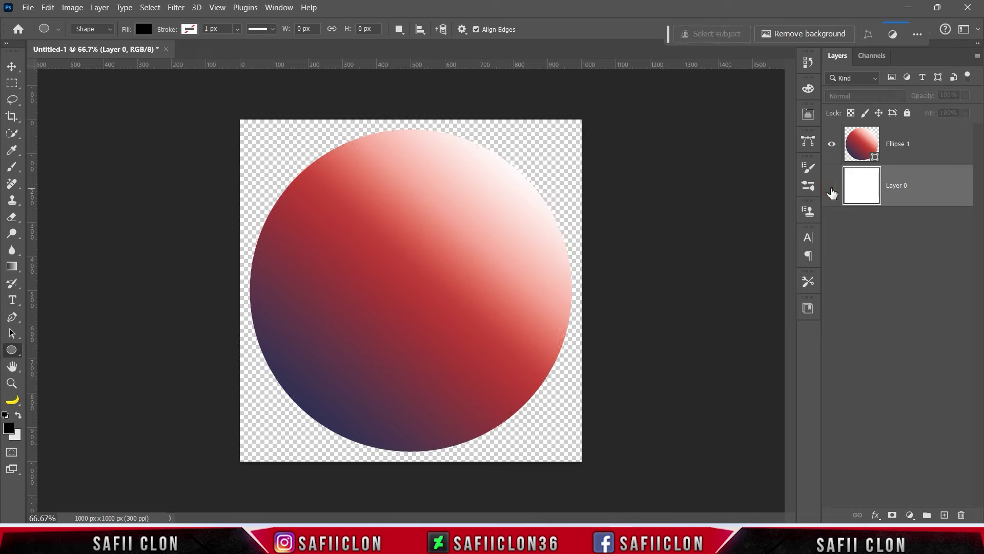
click(919, 158)
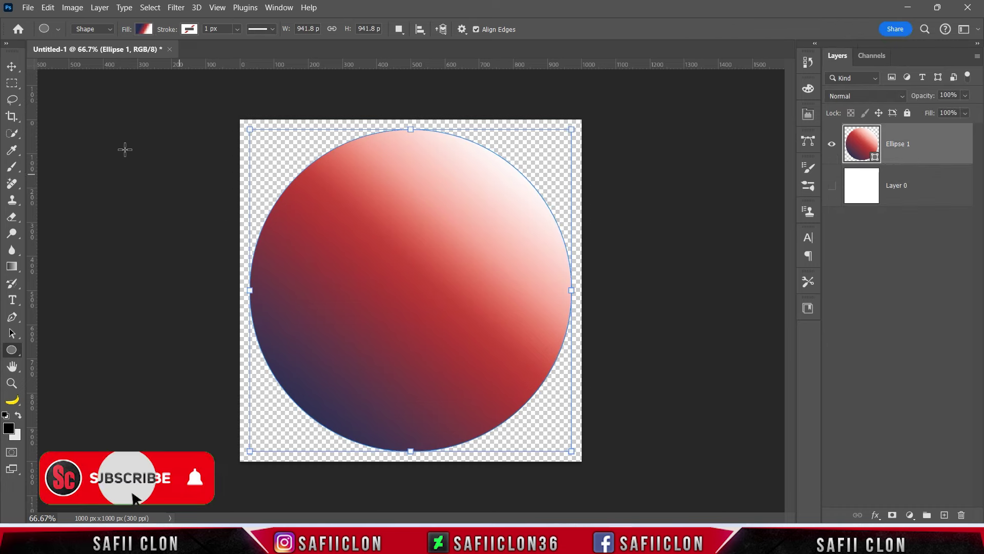
- Define the gradient circle as a new pattern named Pattern 3
click(48, 7)
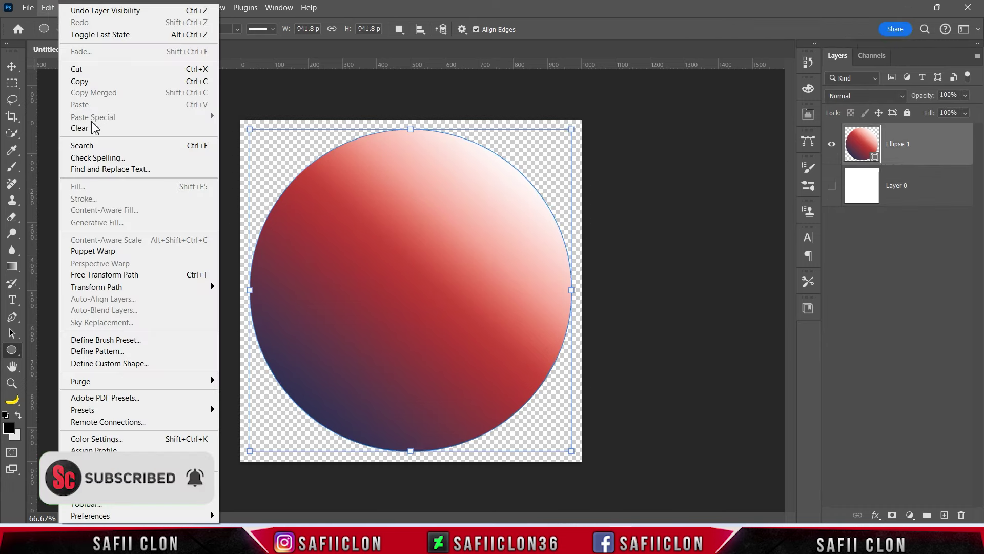
click(113, 354)
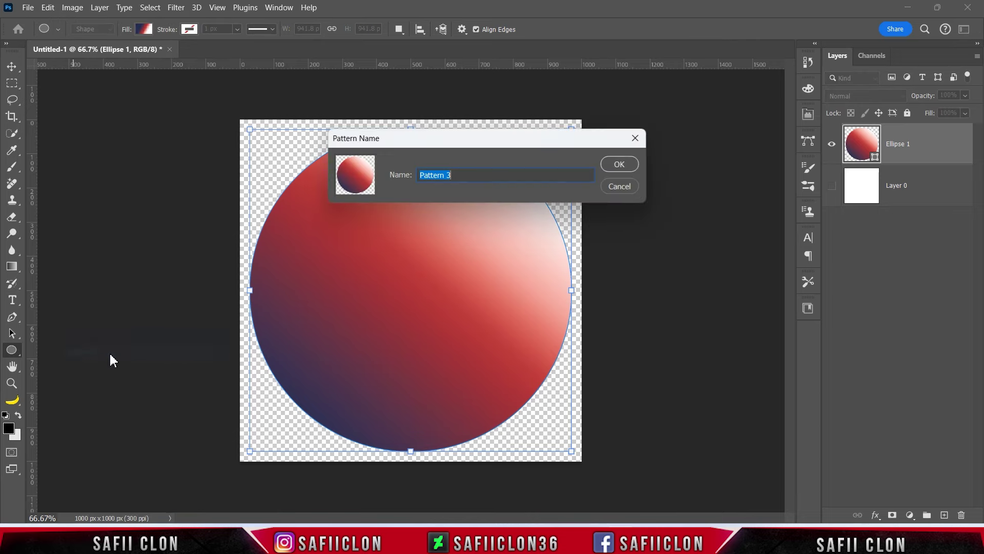
click(618, 167)
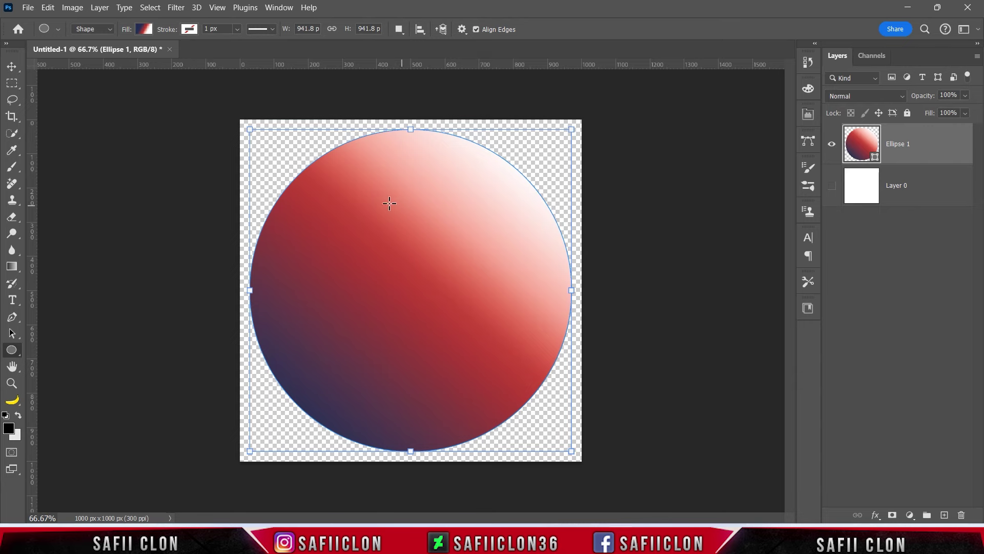
click(27, 7)
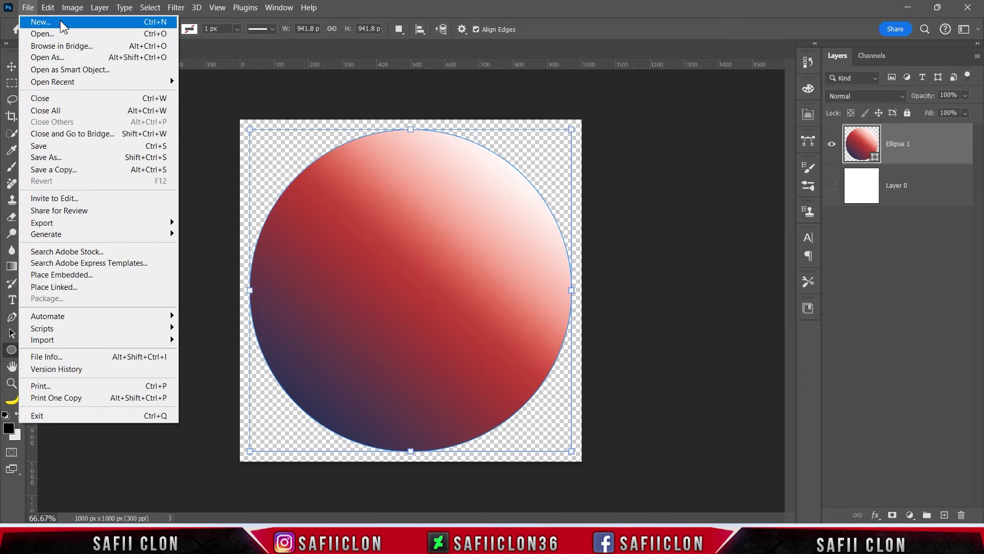
- Create a second blank 1920 × 1080 px document at 300 Pixels/Inch
click(53, 26)
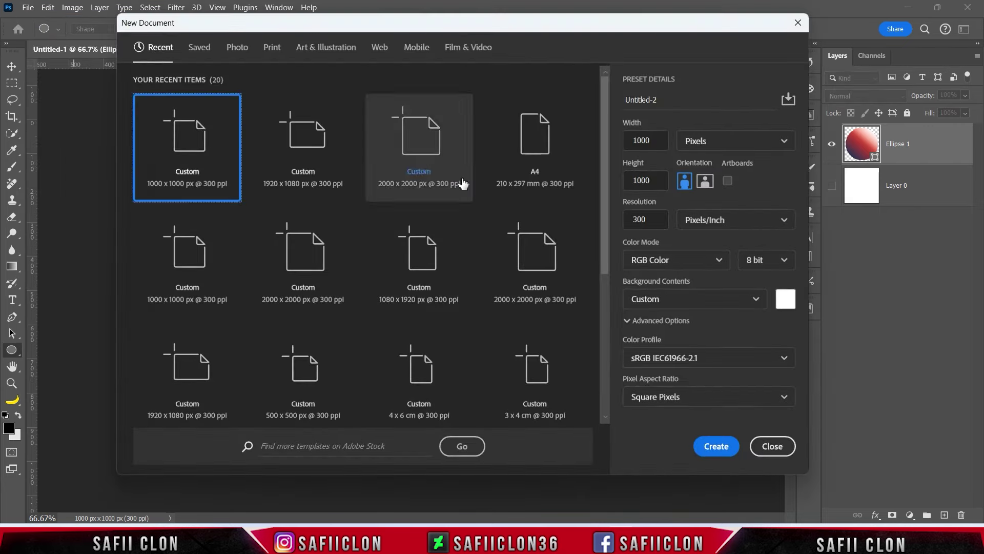
click(716, 141)
click(700, 164)
double_click(633, 141)
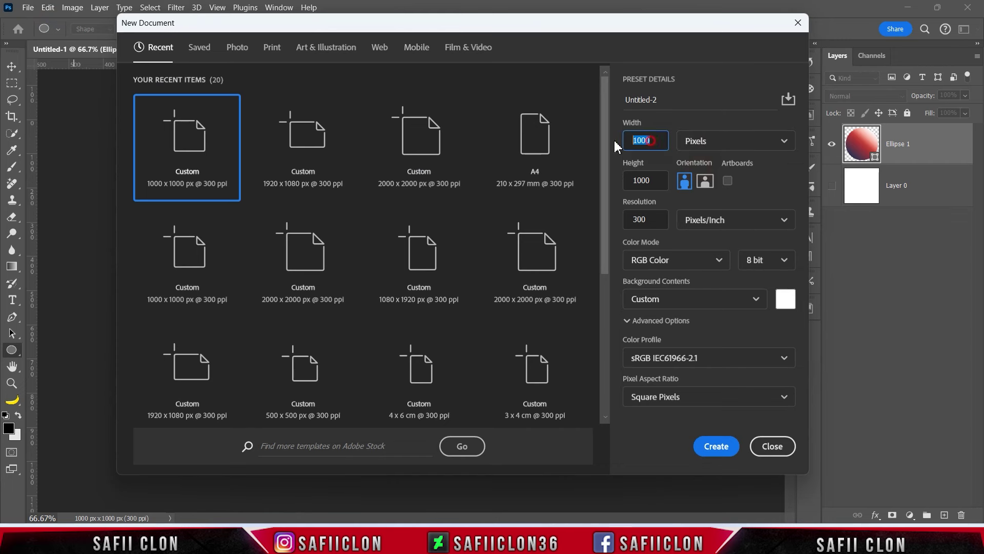
text(1920)
double_click(656, 181)
text(1)
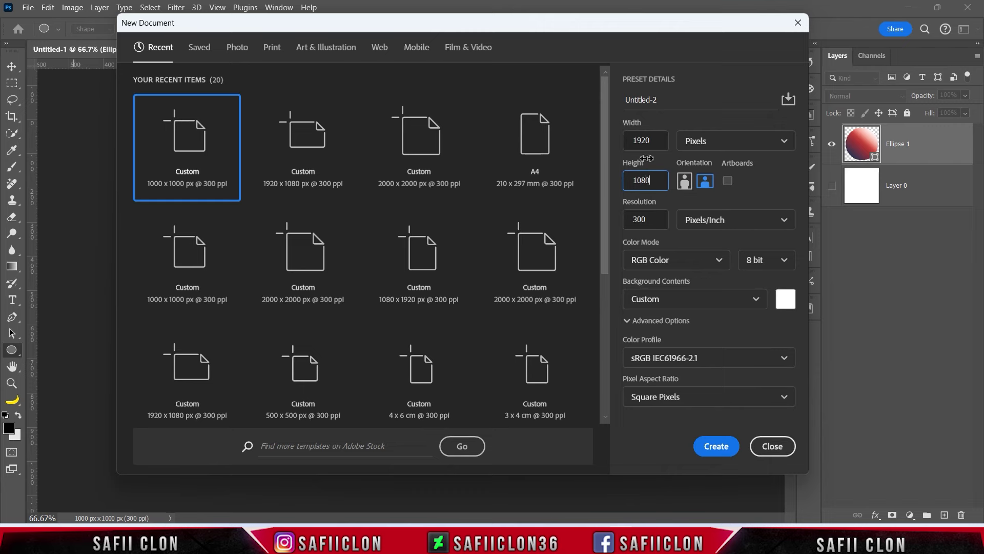
click(714, 220)
click(712, 244)
click(716, 446)
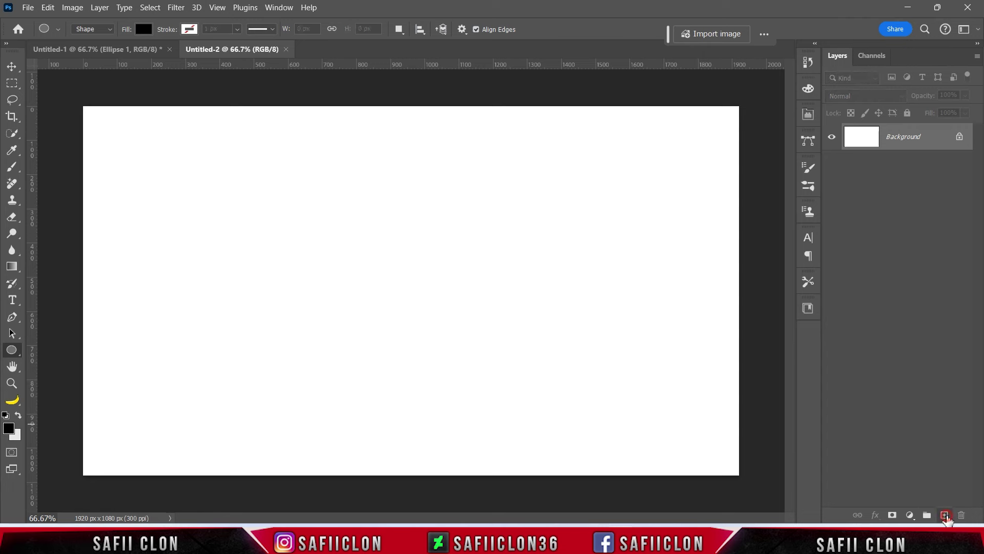
- Add a new layer and set up a Pattern fill using the red circle pattern
click(944, 515)
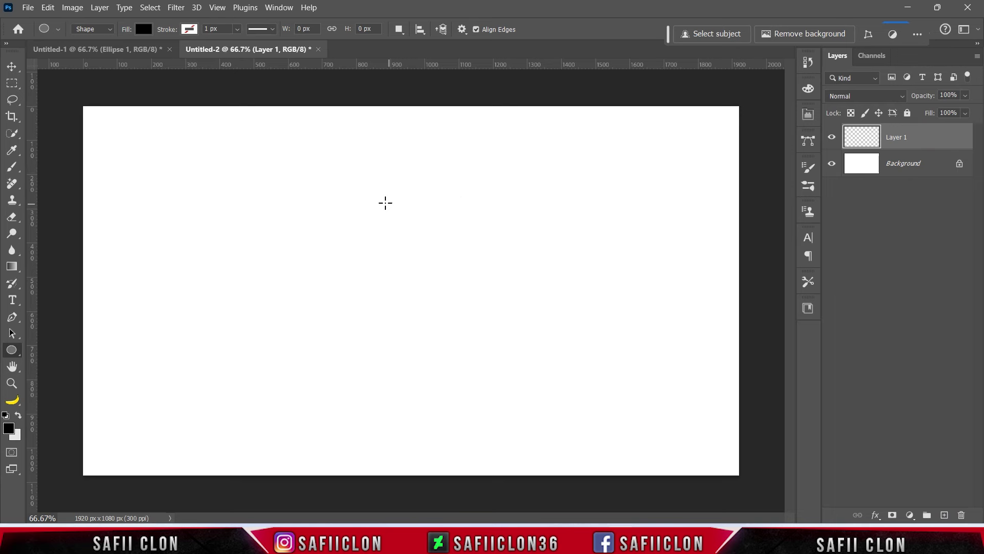
click(46, 8)
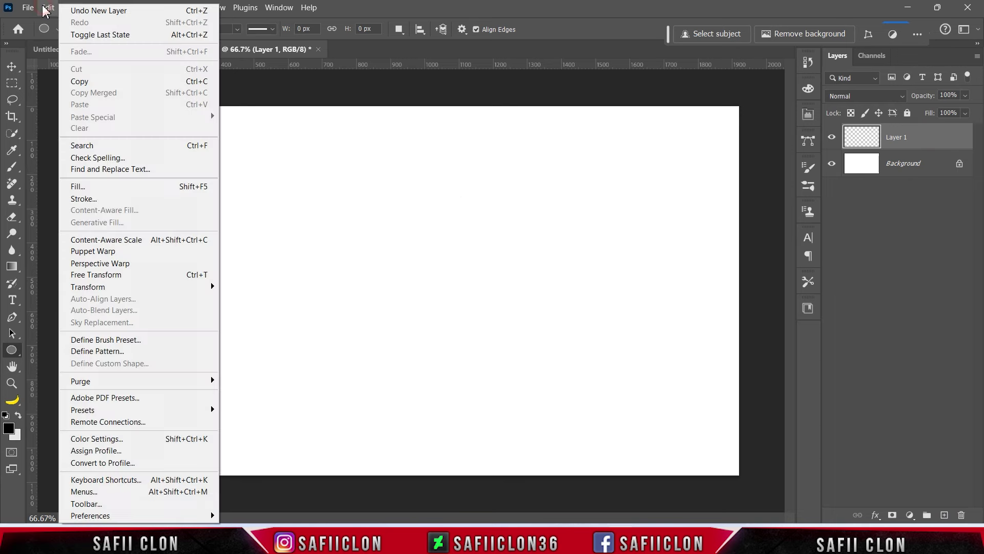
click(112, 188)
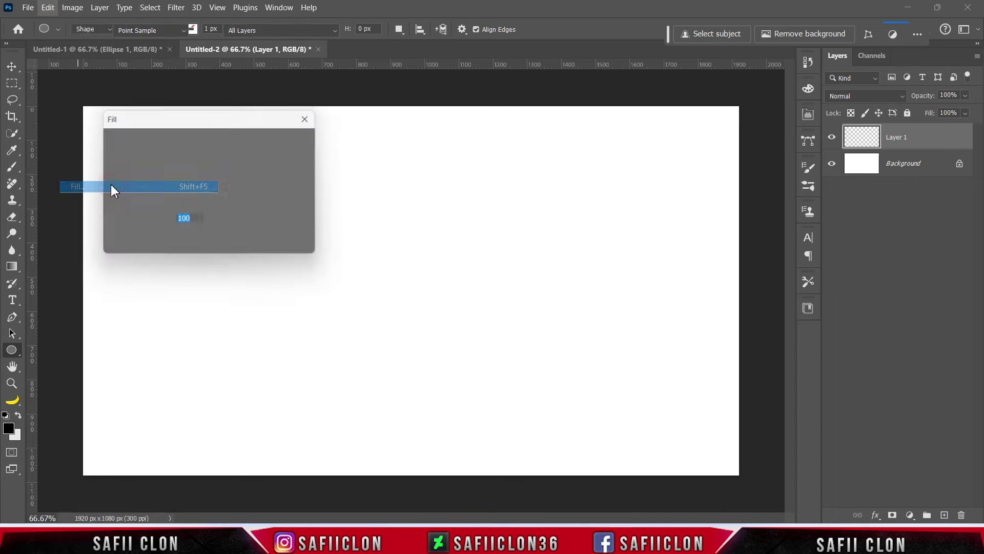
click(226, 145)
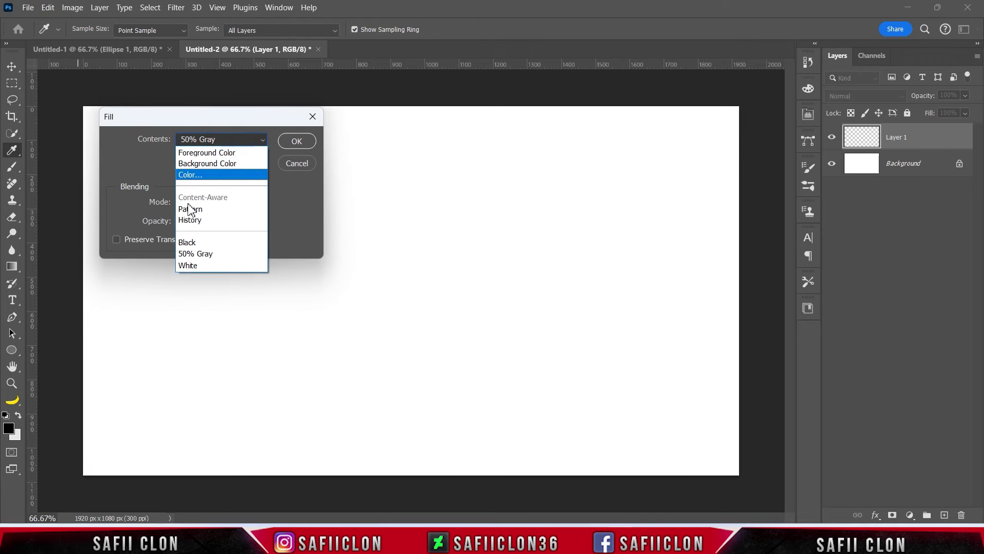
click(206, 210)
click(200, 203)
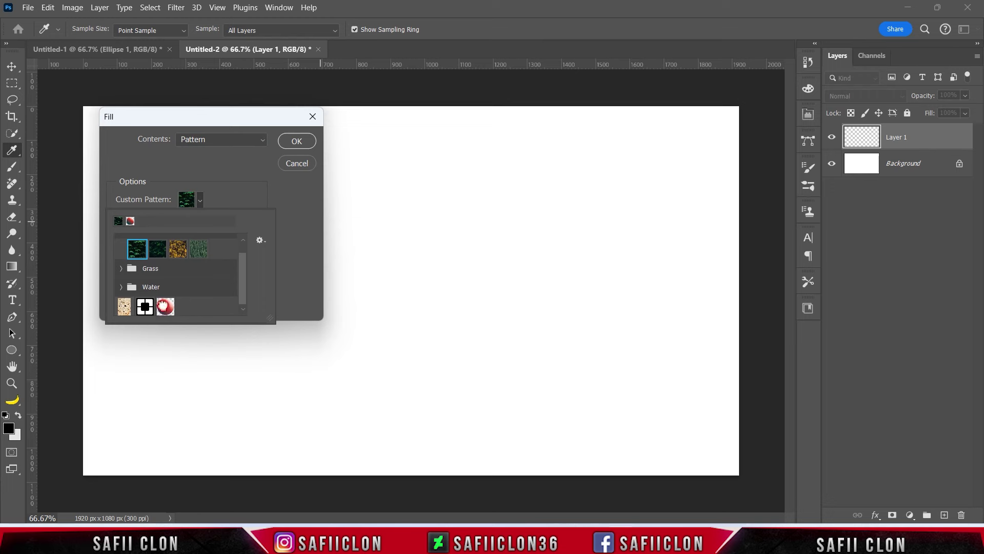
click(164, 305)
click(200, 200)
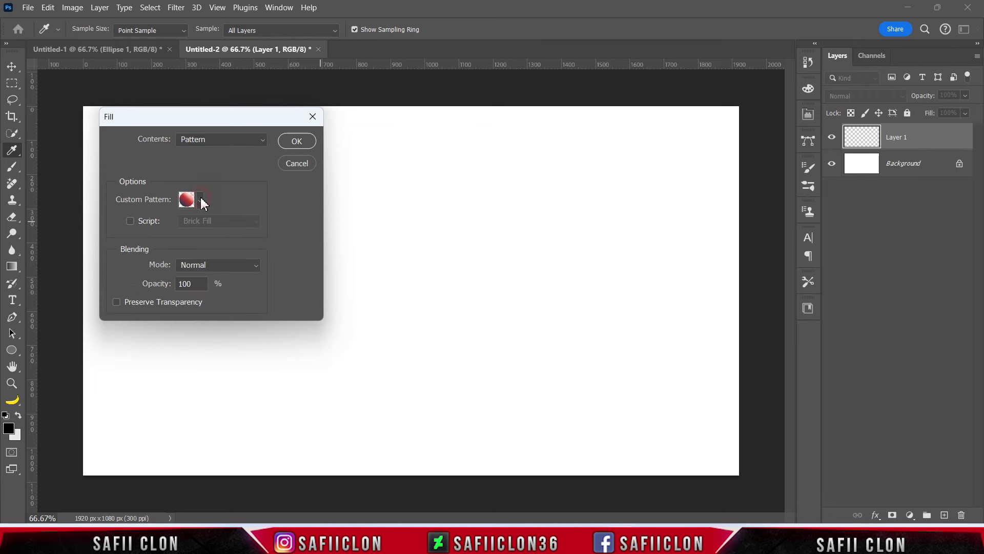
- Enable Script with Symmetry Fill and confirm to reach the symmetry settings
click(130, 221)
click(256, 221)
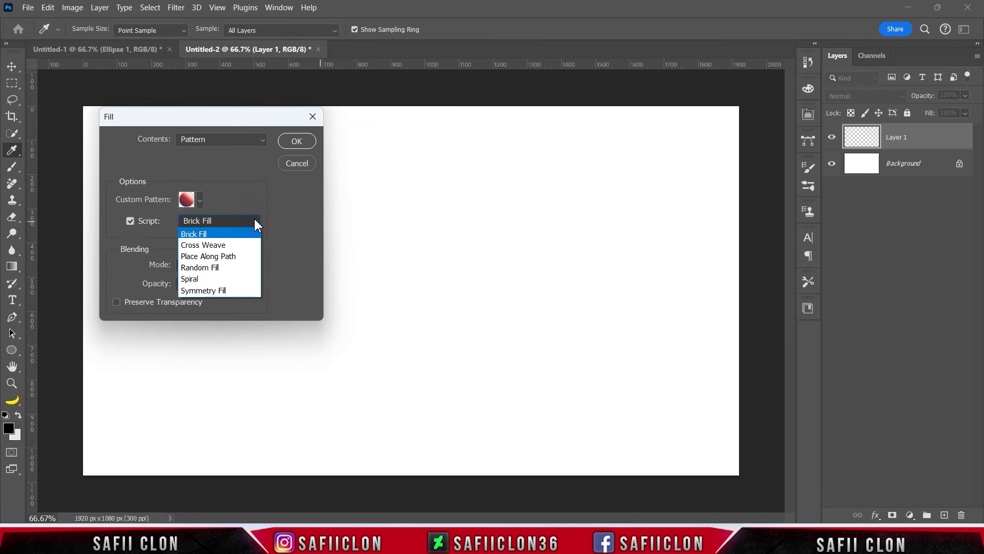
click(214, 291)
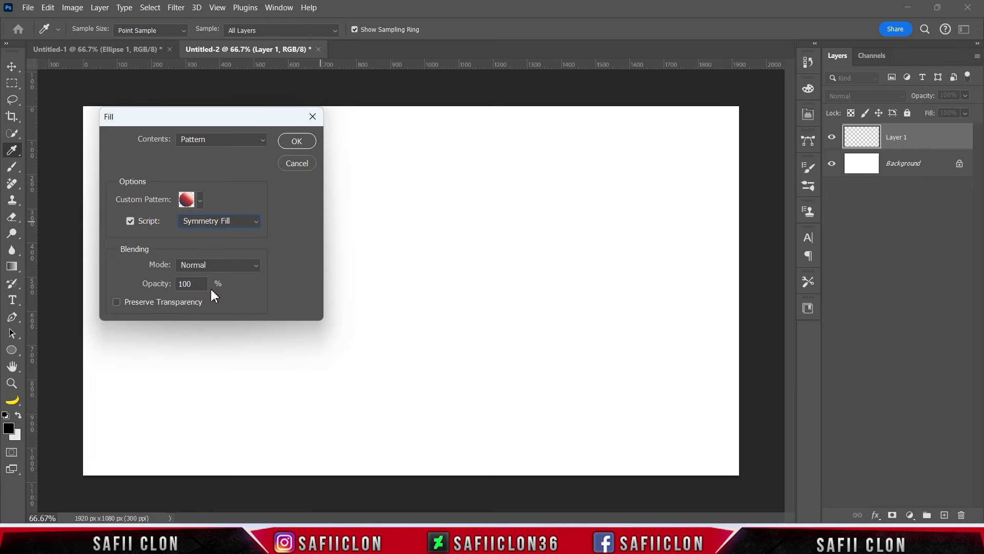
click(300, 141)
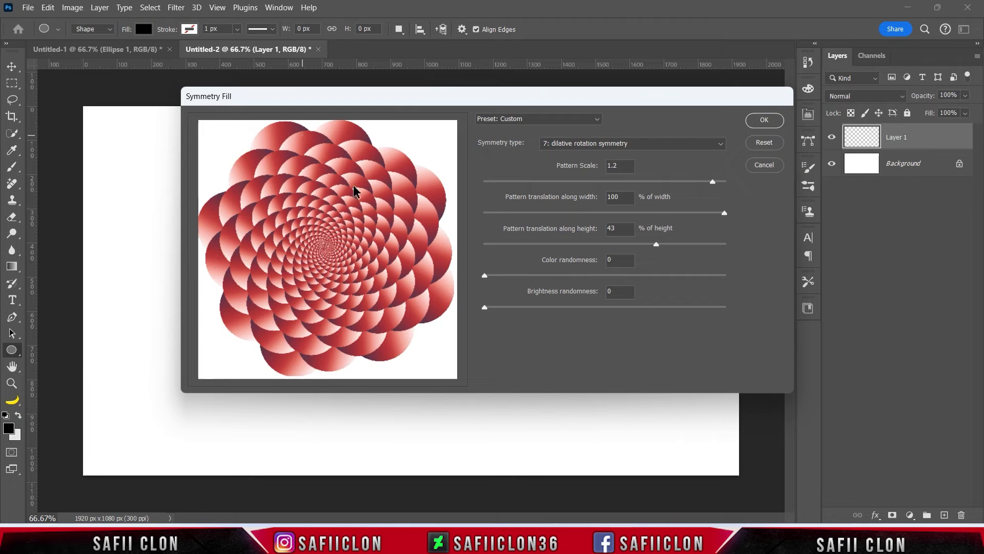
- Apply a dilative rotation spiral with Pattern Scale 1.19 and 82% height translation
click(718, 144)
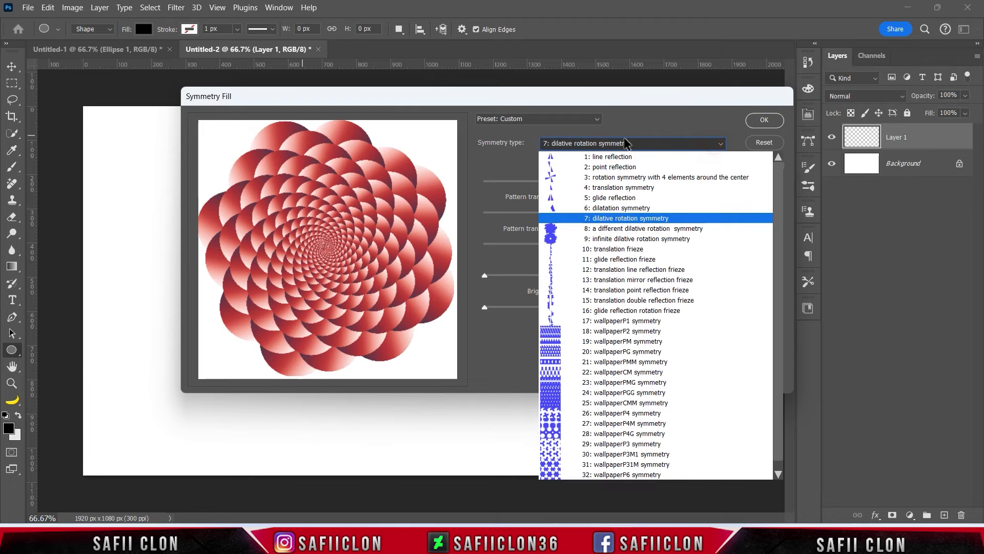
click(618, 222)
mouse_move(715, 182)
mouse_down()
mouse_move(685, 213)
mouse_move(634, 212)
mouse_move(731, 213)
mouse_up()
mouse_move(485, 275)
mouse_down()
mouse_move(628, 277)
mouse_move(484, 277)
mouse_move(654, 308)
mouse_move(485, 307)
mouse_up()
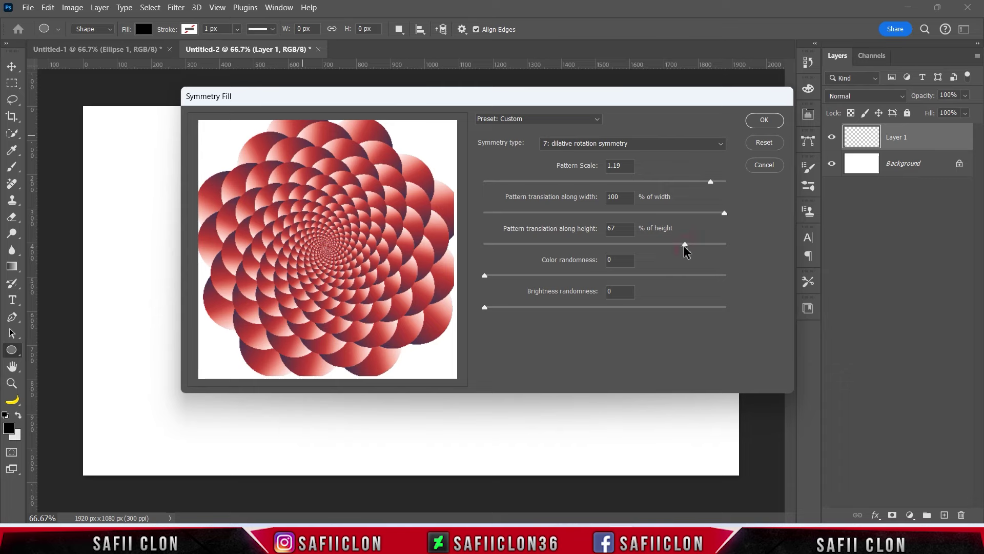
drag(684, 245, 709, 245)
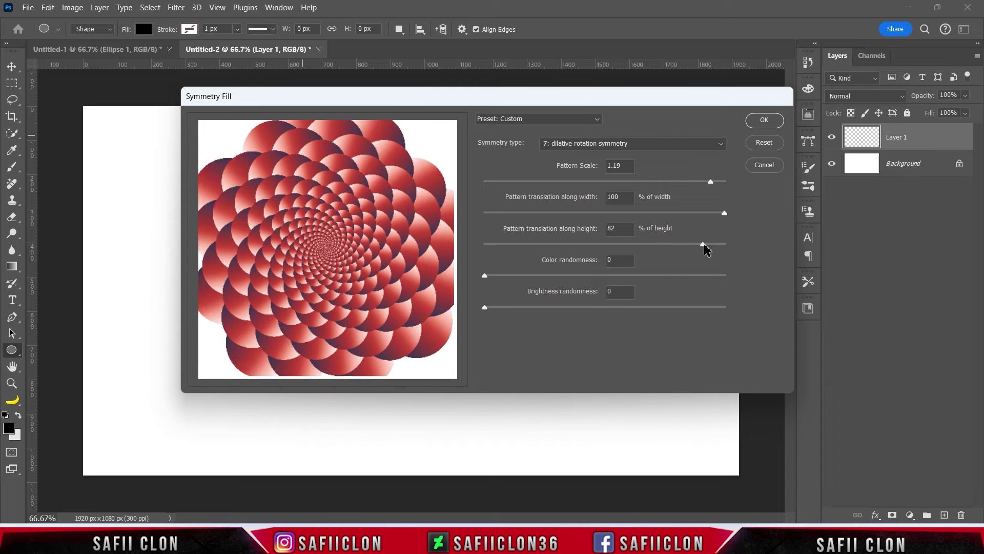
click(758, 123)
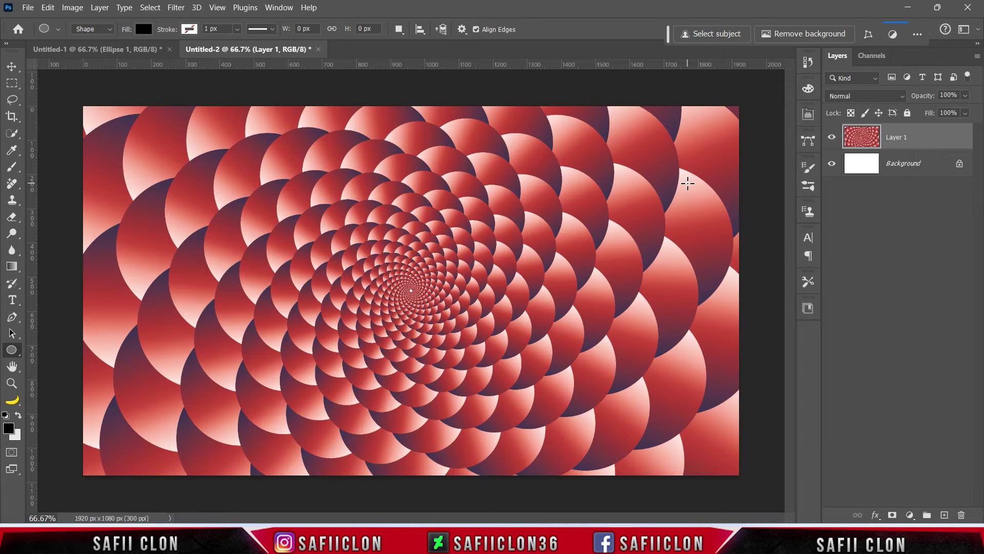
- Add a Channel Mixer adjustment layer clipped to Layer 1
click(831, 137)
click(831, 137)
click(911, 514)
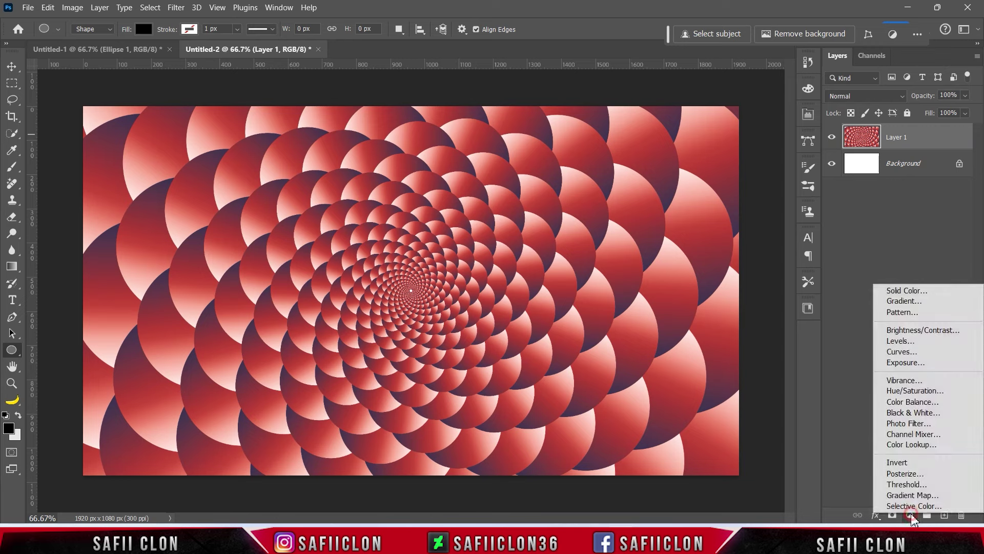
click(914, 434)
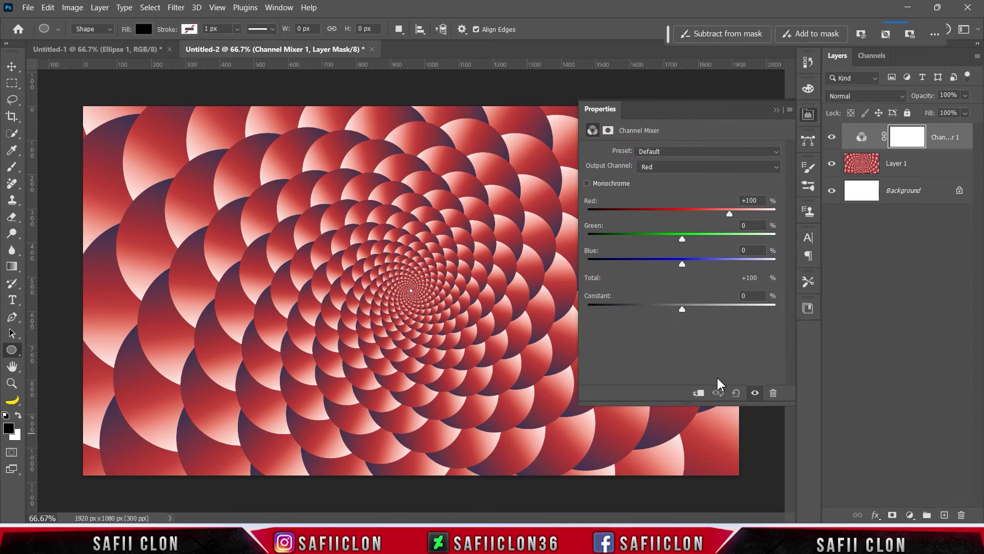
click(697, 394)
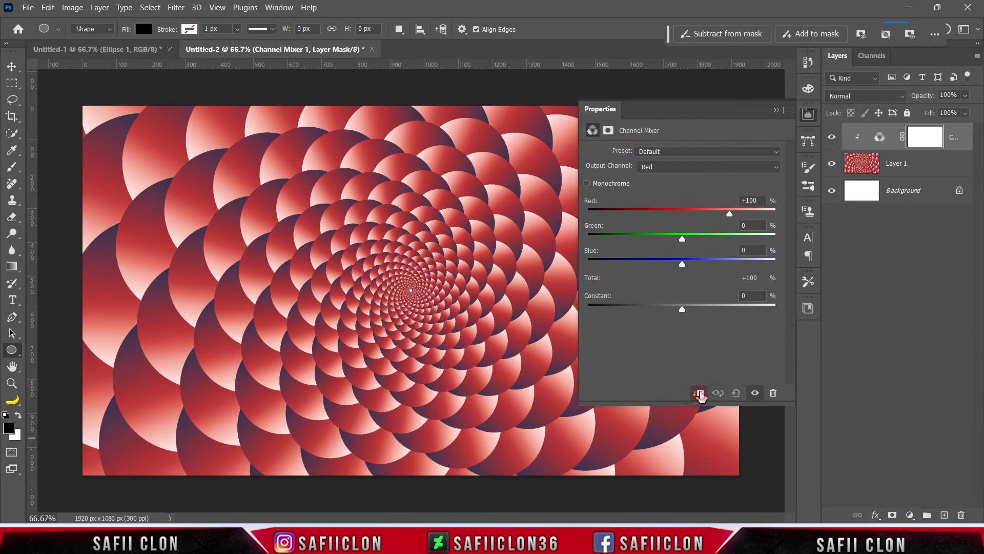
- Set the Red output to Red +186, Green +42, Blue −113, Constant −30
click(683, 168)
drag(730, 213, 768, 215)
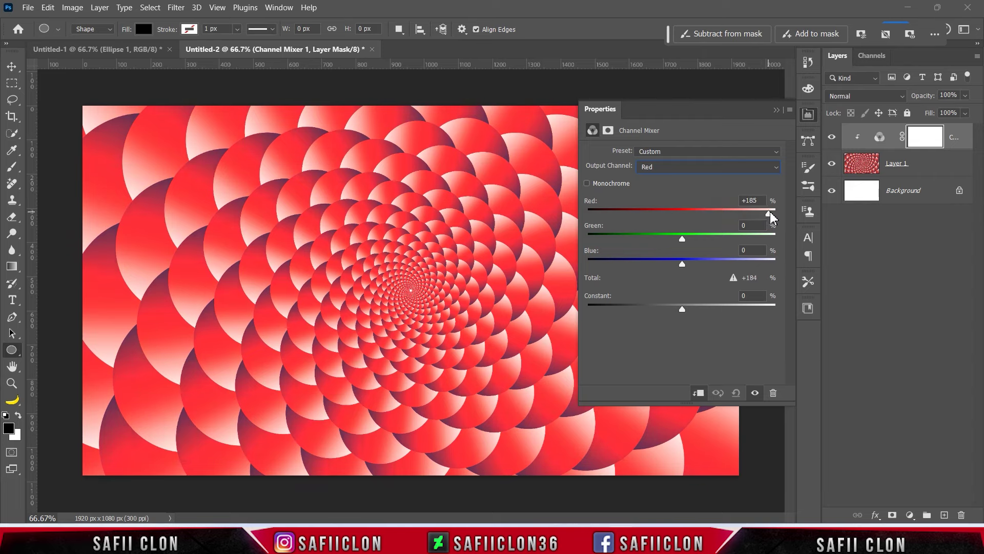
drag(682, 239, 705, 244)
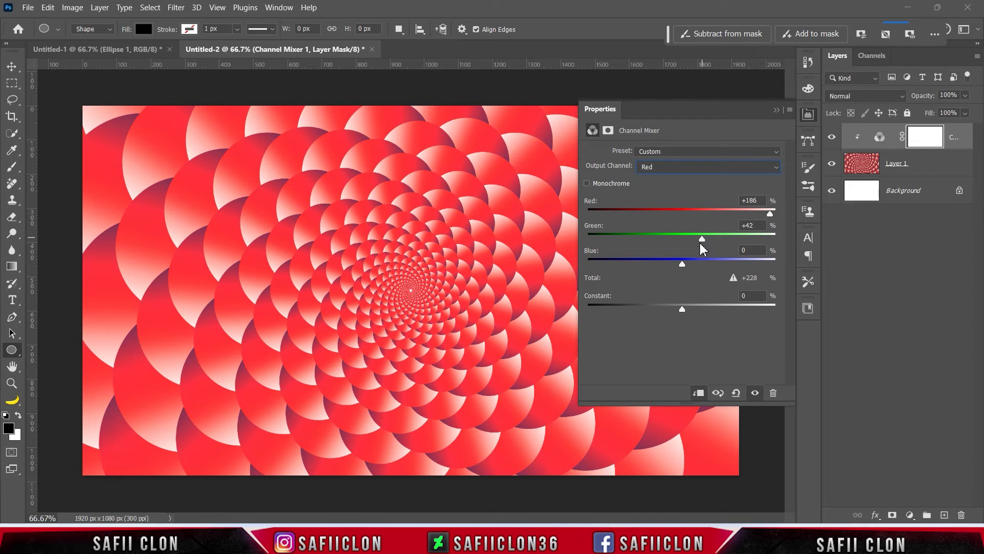
drag(682, 265, 631, 266)
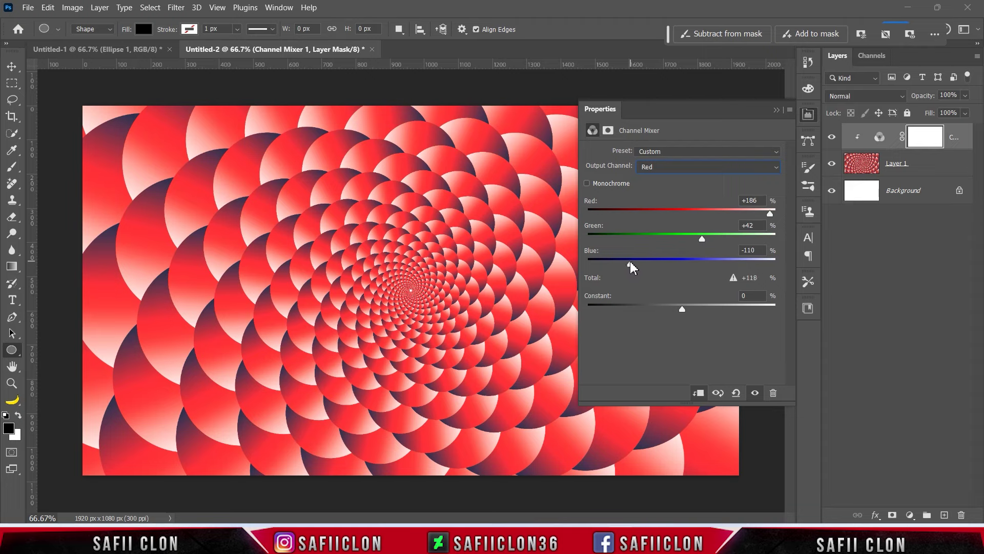
mouse_move(682, 308)
mouse_down()
mouse_move(693, 305)
mouse_move(658, 306)
mouse_move(666, 306)
mouse_up()
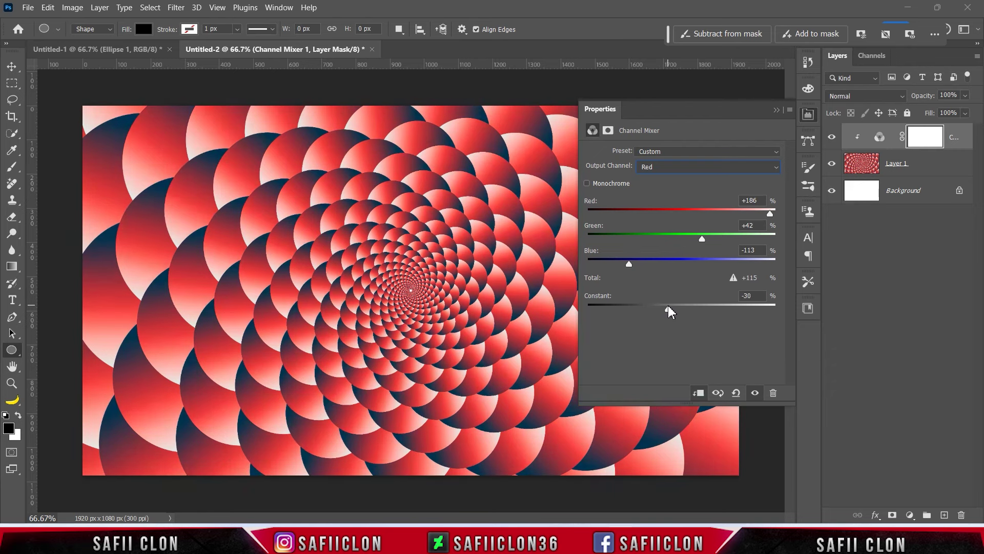
click(776, 109)
click(832, 138)
click(832, 138)
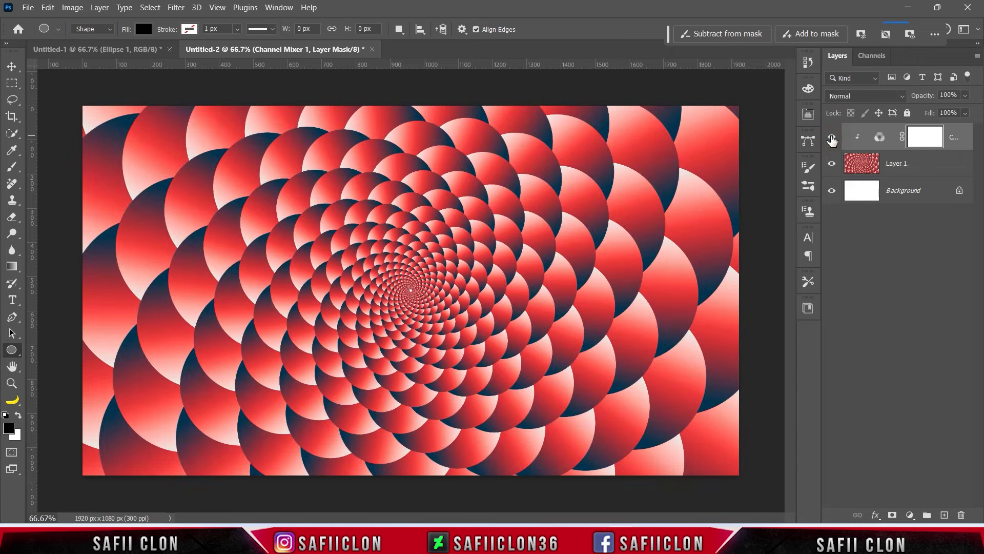
- Add a Levels adjustment with input black 105, midtones 0.44 and output black 34
click(911, 515)
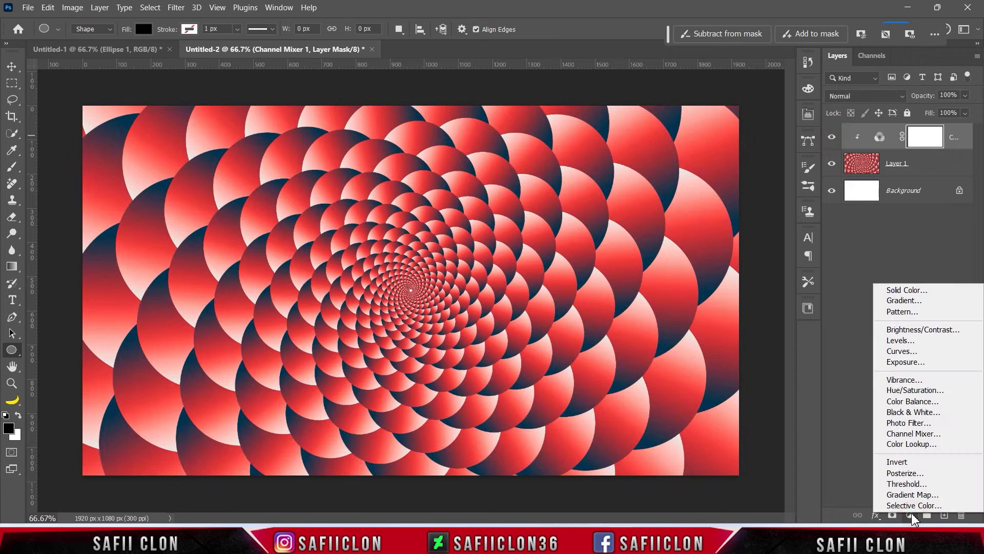
click(934, 341)
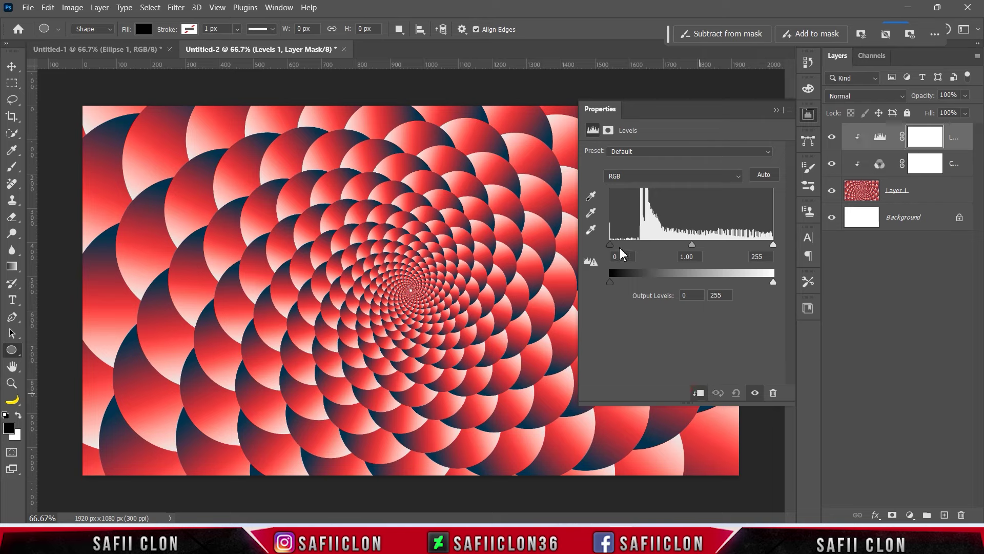
drag(692, 246, 730, 241)
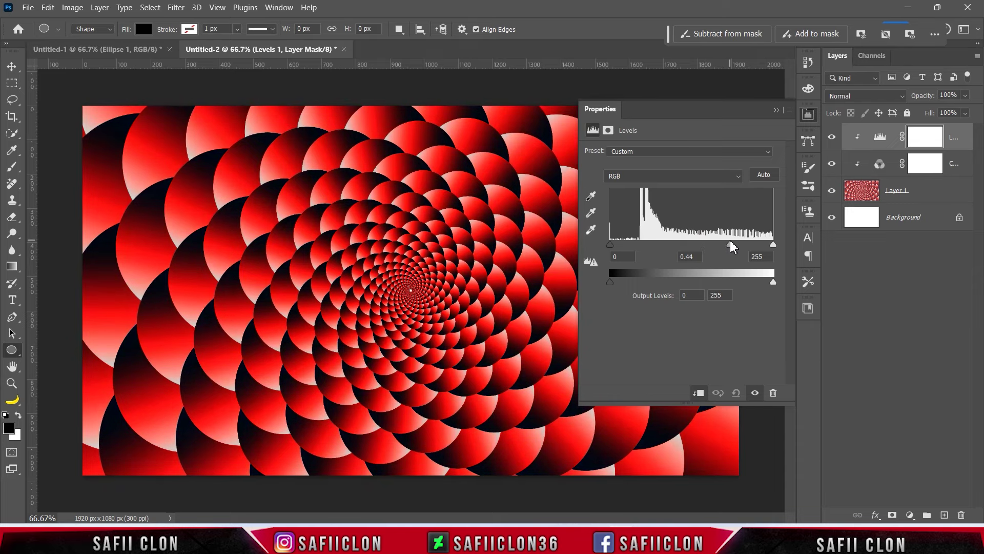
drag(610, 245, 680, 251)
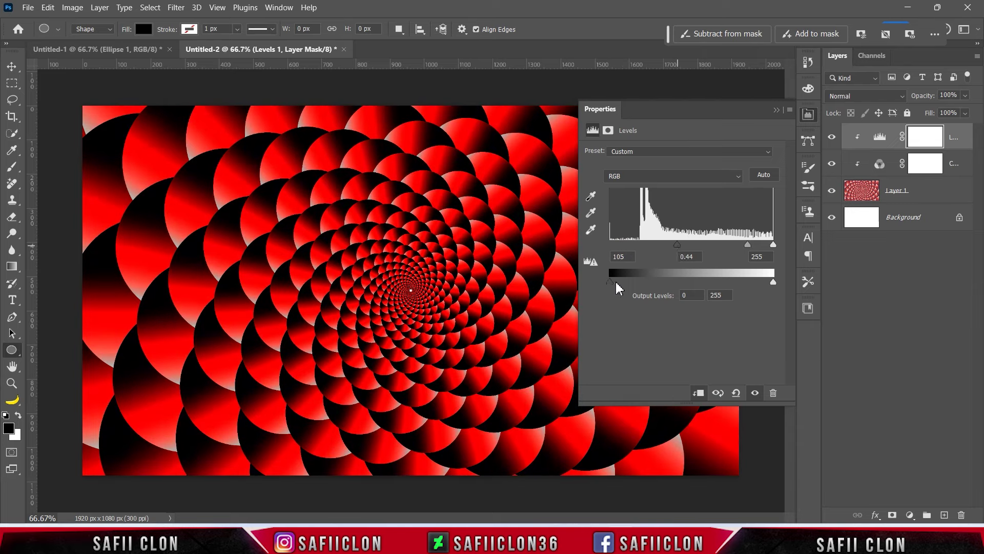
drag(618, 281, 635, 282)
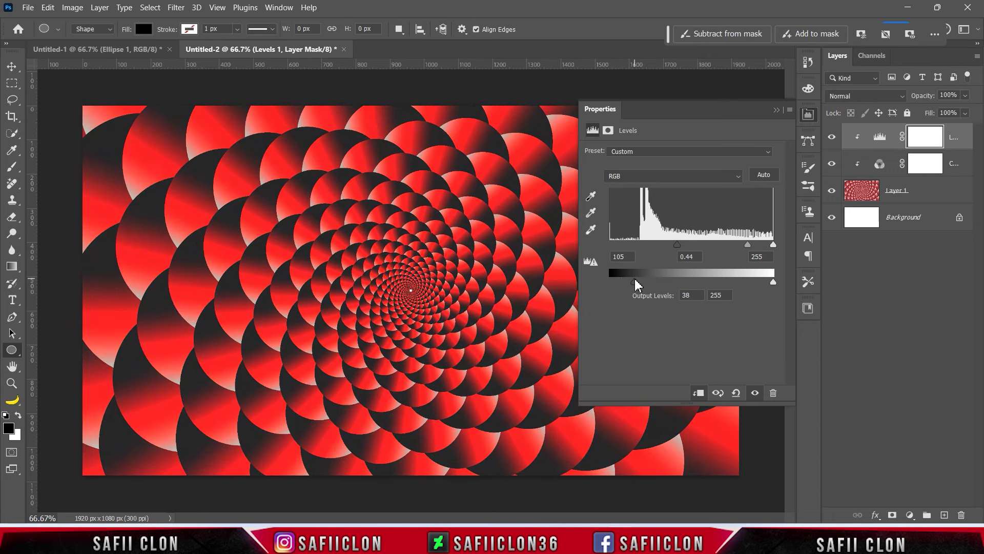
drag(636, 284, 635, 284)
- Close the Levels settings and toggle the Levels, colour-mix and pattern layers to compare the spiral
click(776, 110)
click(832, 136)
click(832, 164)
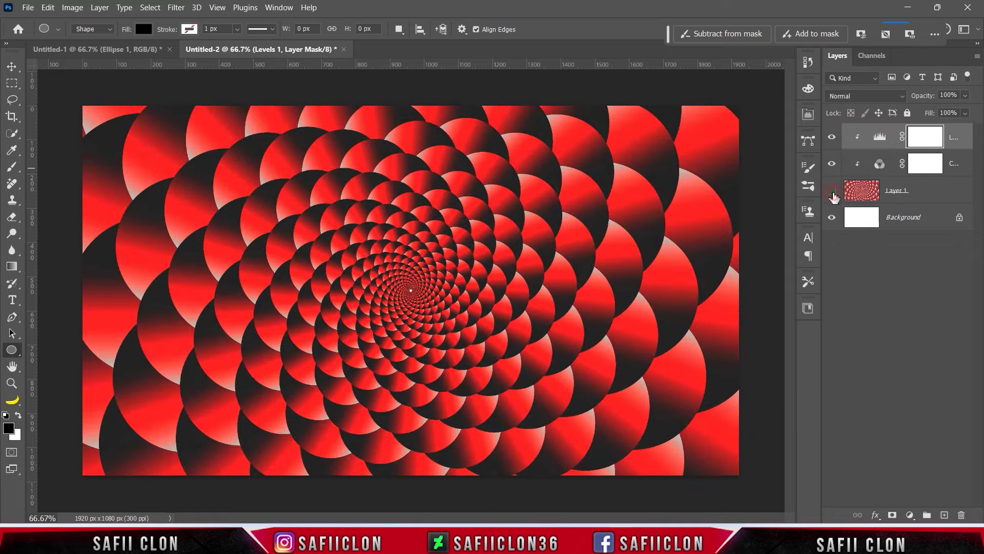
click(832, 191)
click(831, 191)
- Zoom in on the spiral centre and back out to inspect the full red-and-black canvas
key(ctrl+minus)
key(ctrl+plus)
key(ctrl+plus)
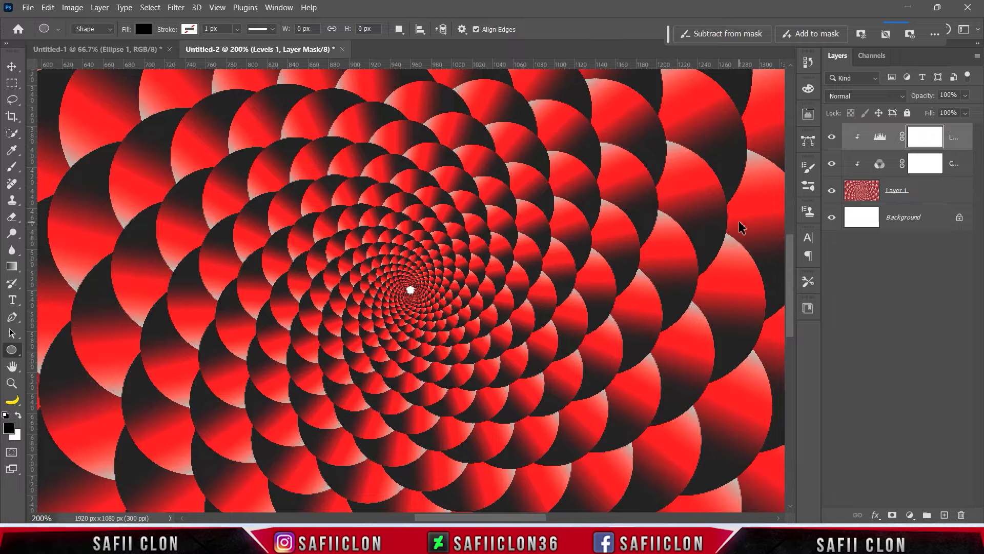
key(ctrl+minus)
key(ctrl+minus)
key(ctrl+minus)
key(ctrl+minus)
key(ctrl+plus)
key(ctrl+plus)
key(ctrl+plus)
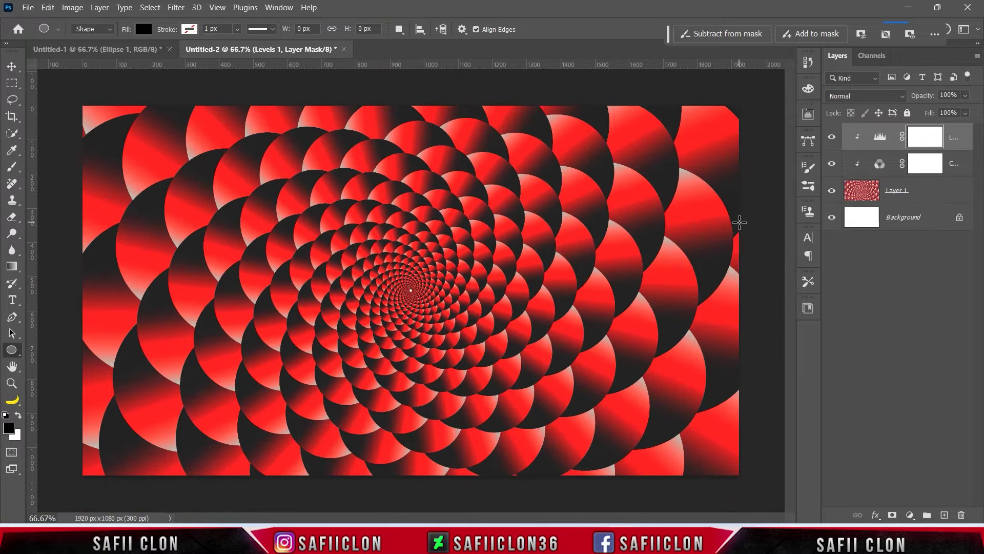